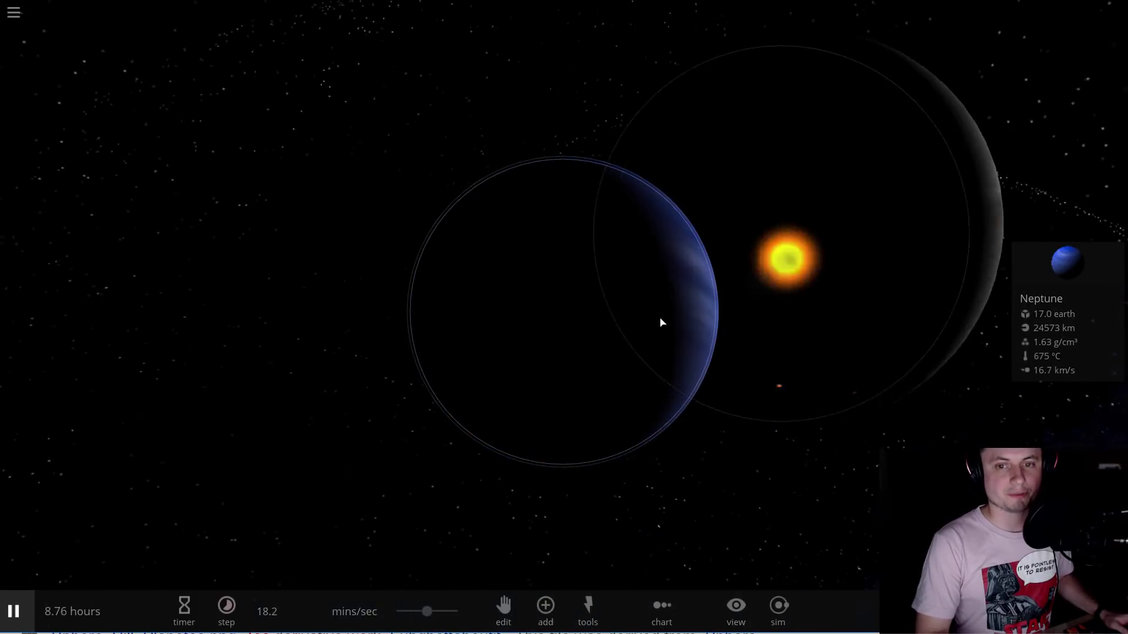
Step: Select Saturn next to Neptune in the running simulation to view its properties
scroll(691, 323, down, 3)
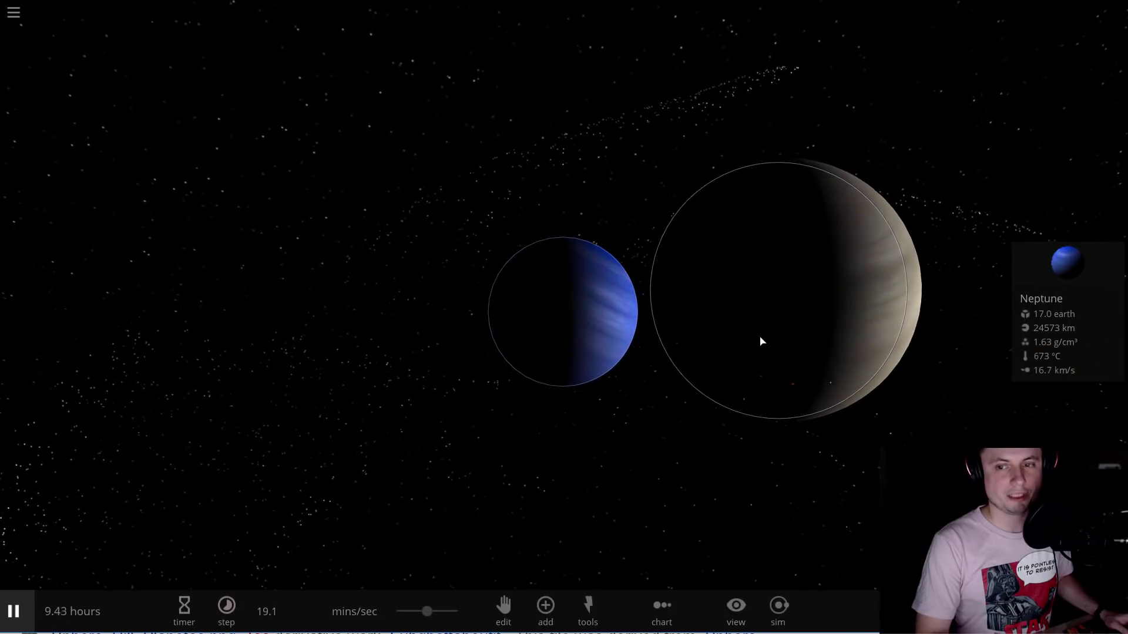
click(767, 339)
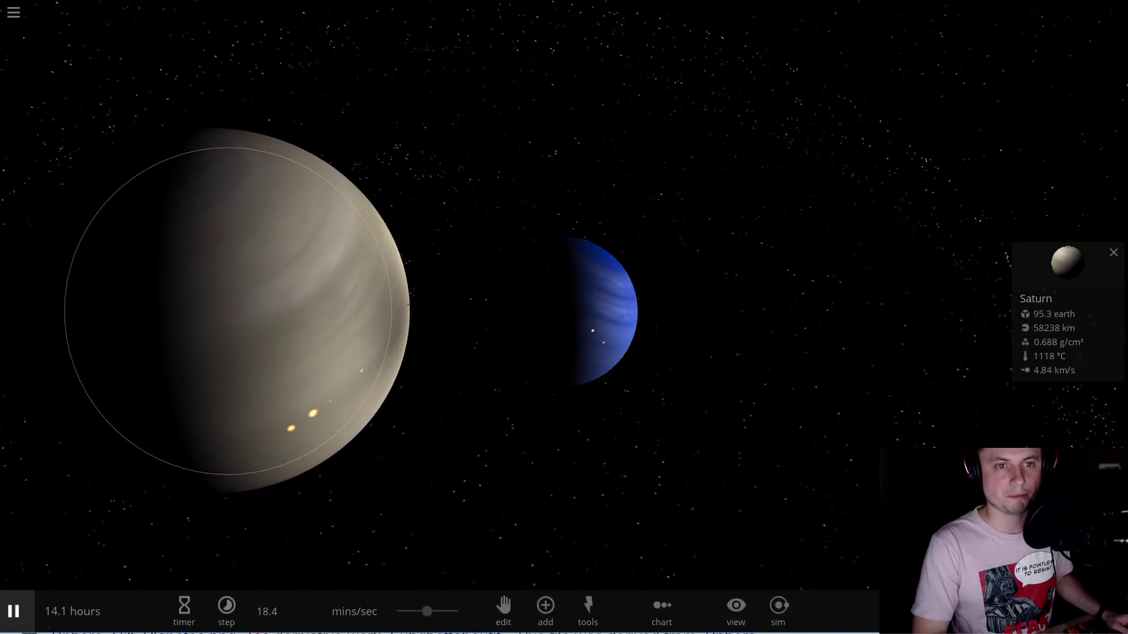
Step: Switch to the browser and calculate 2*pi*30.0699 using Neptune's semimajor axis from the planet data page
key(alt+Tab)
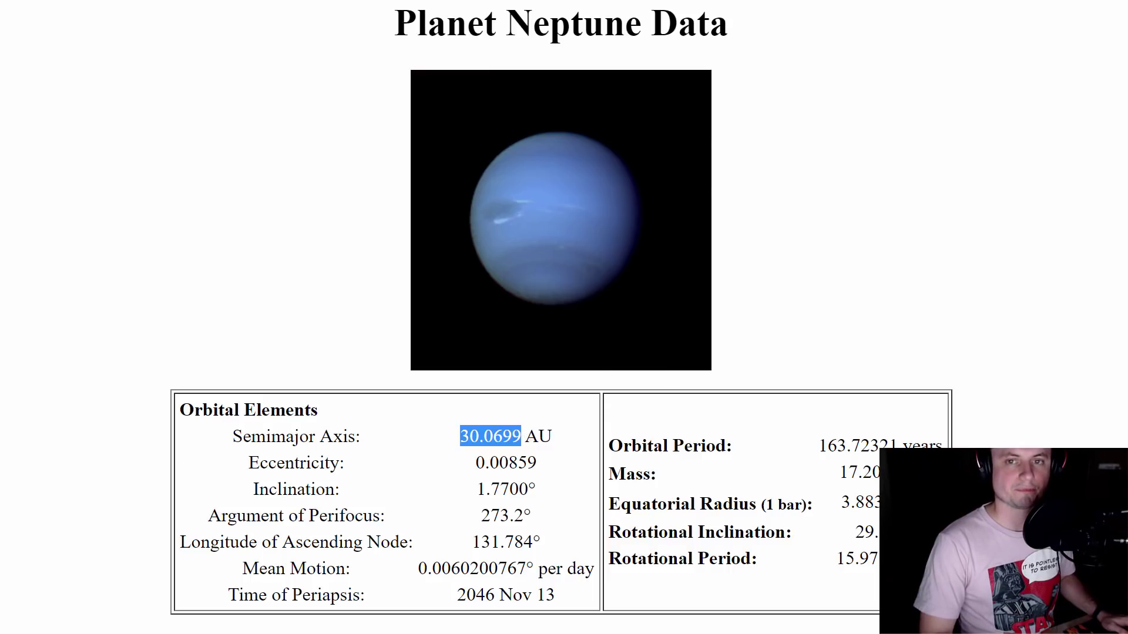
key(ctrl+Tab)
drag(549, 231, 640, 224)
text(30.0699)
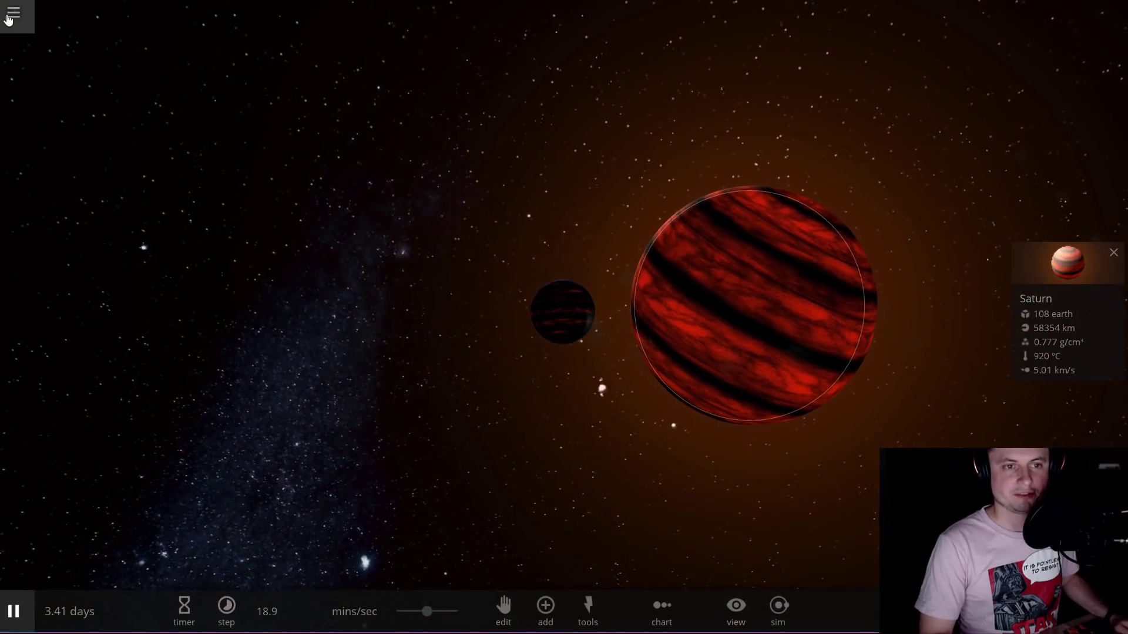
Step: Clear the simulation search, open the Solar System simulation and dismiss its description
click(8, 20)
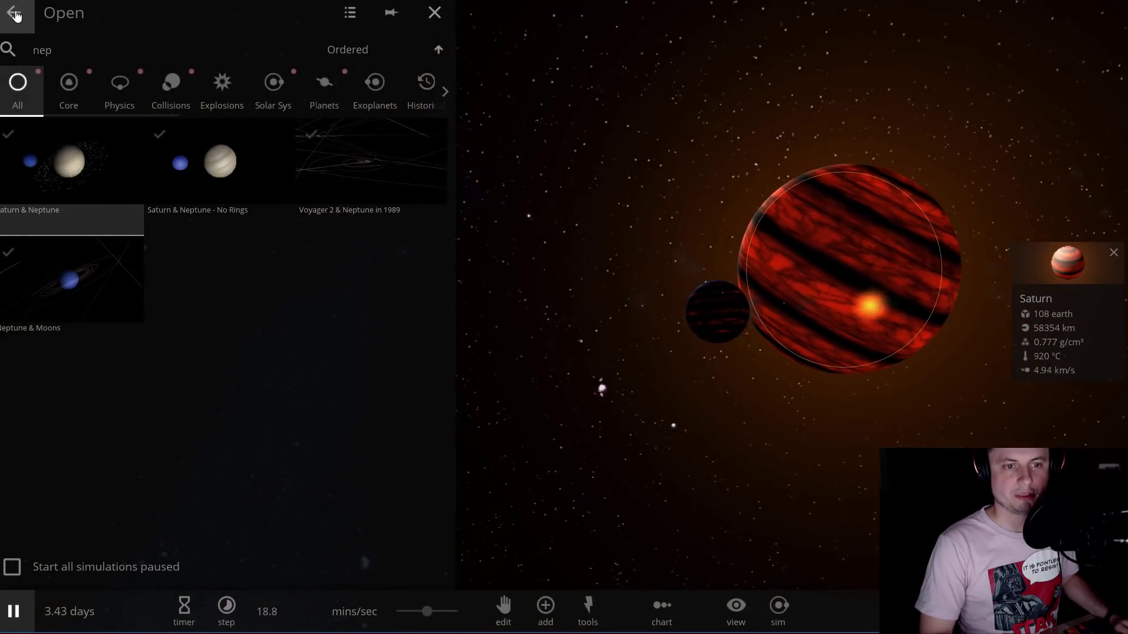
click(16, 16)
click(108, 235)
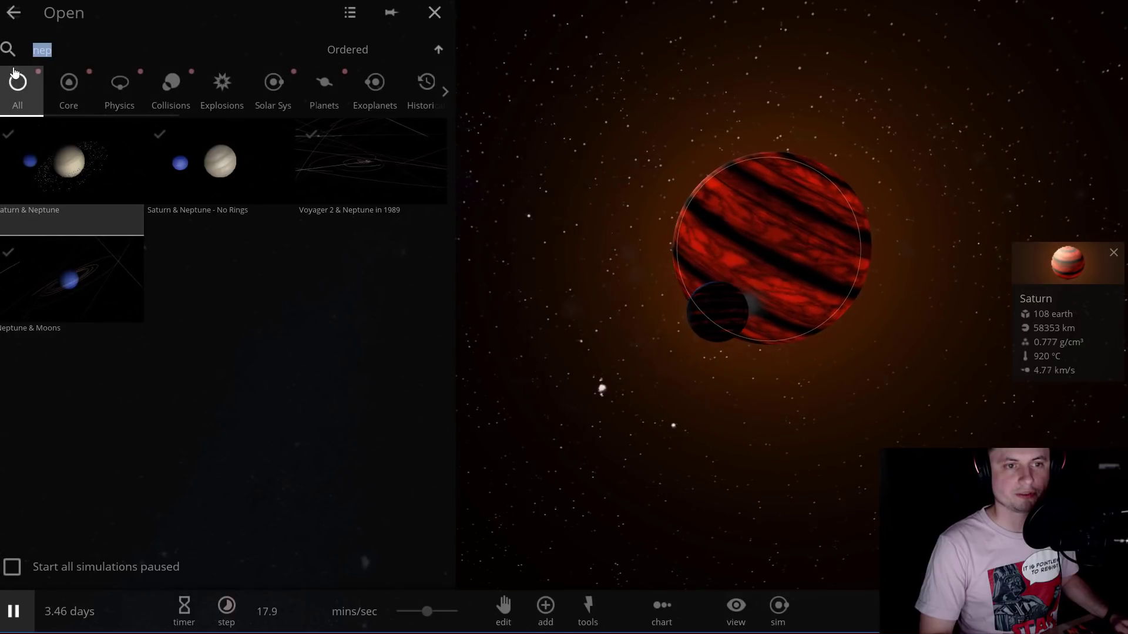
click(306, 50)
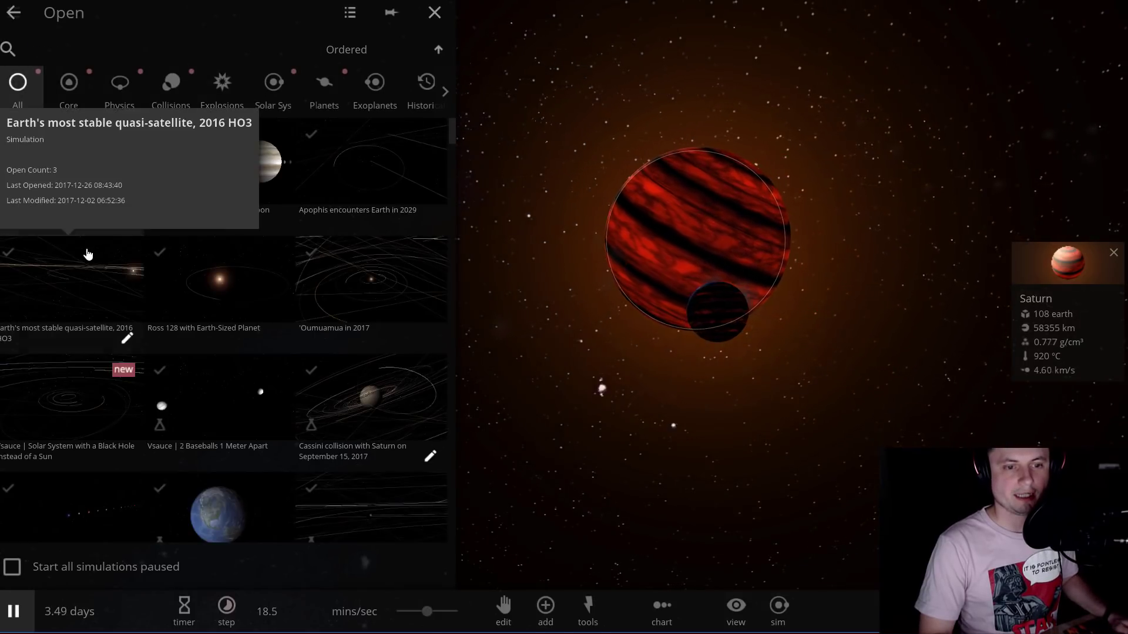
scroll(83, 279, down, 4)
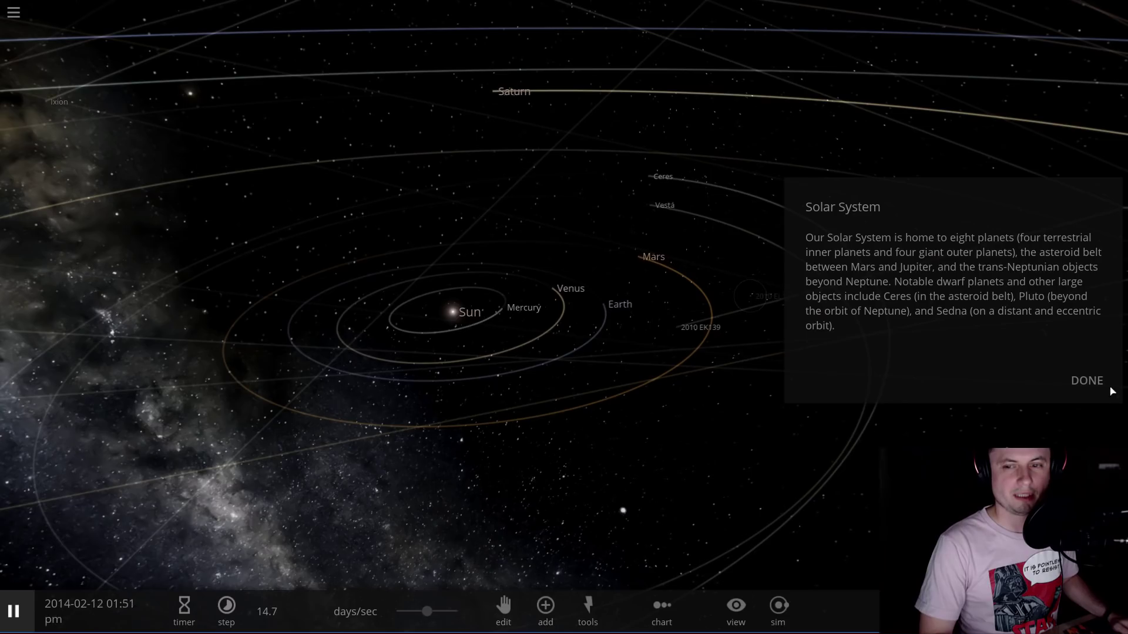
click(1104, 385)
Step: Select Neptune in the Solar System simulation and focus the view on it
scroll(702, 385, down, 10)
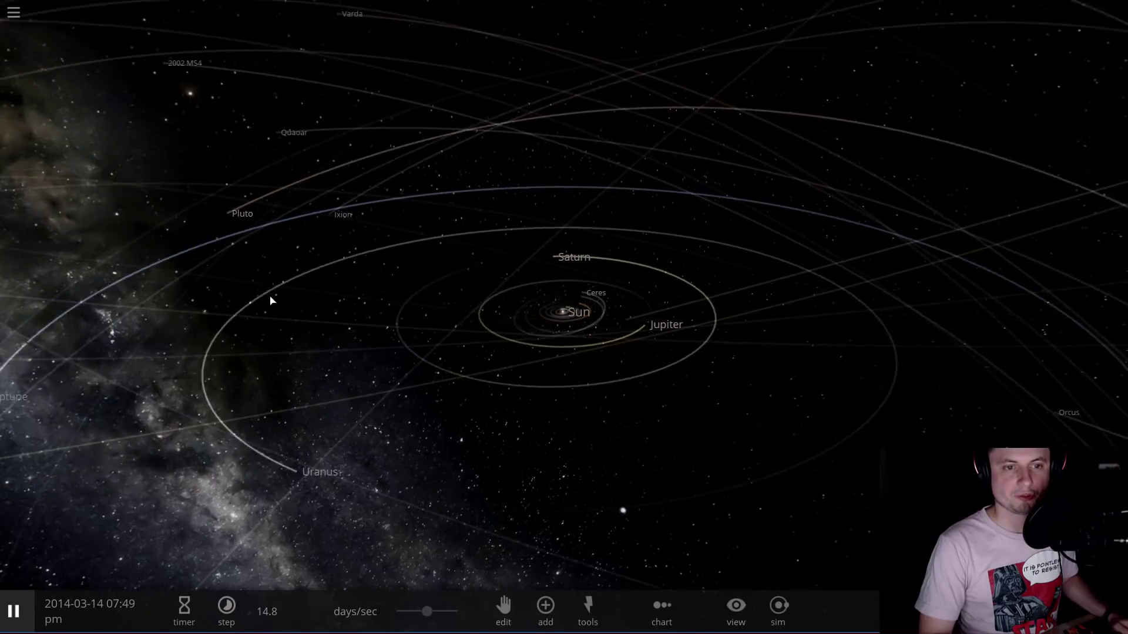
double_click(209, 366)
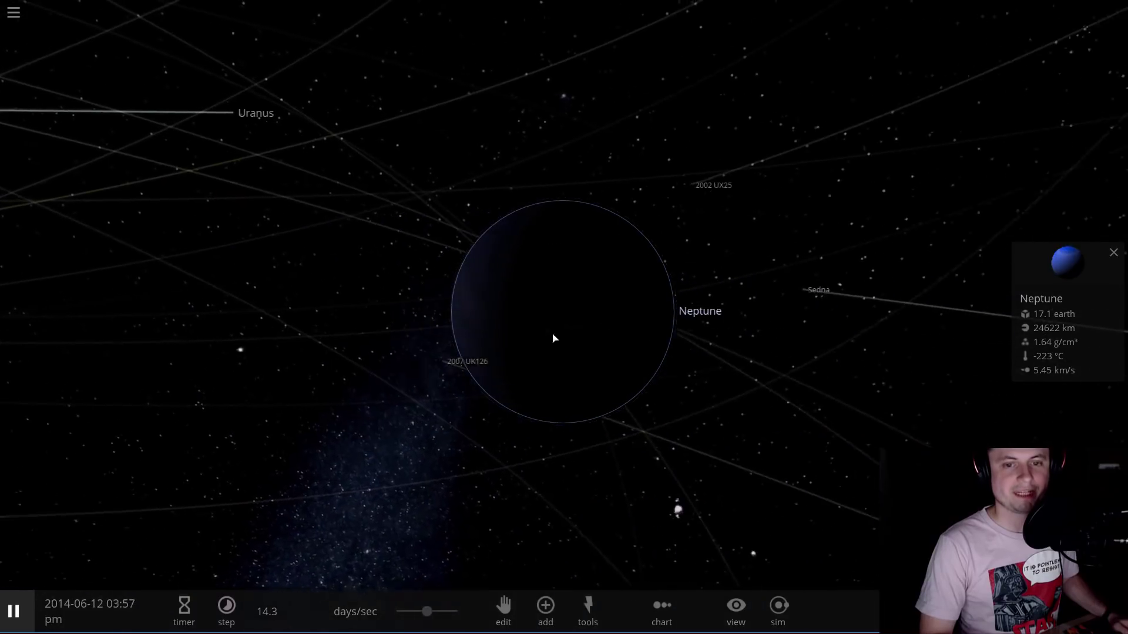
right_drag(512, 330, 590, 330)
scroll(591, 335, down, 2)
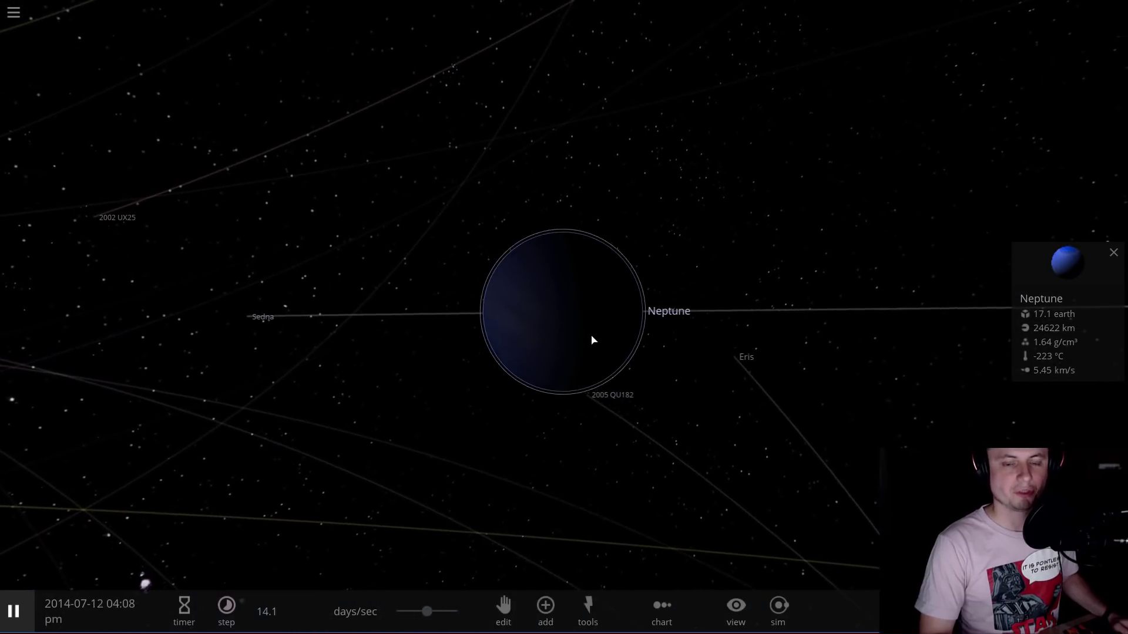
click(555, 625)
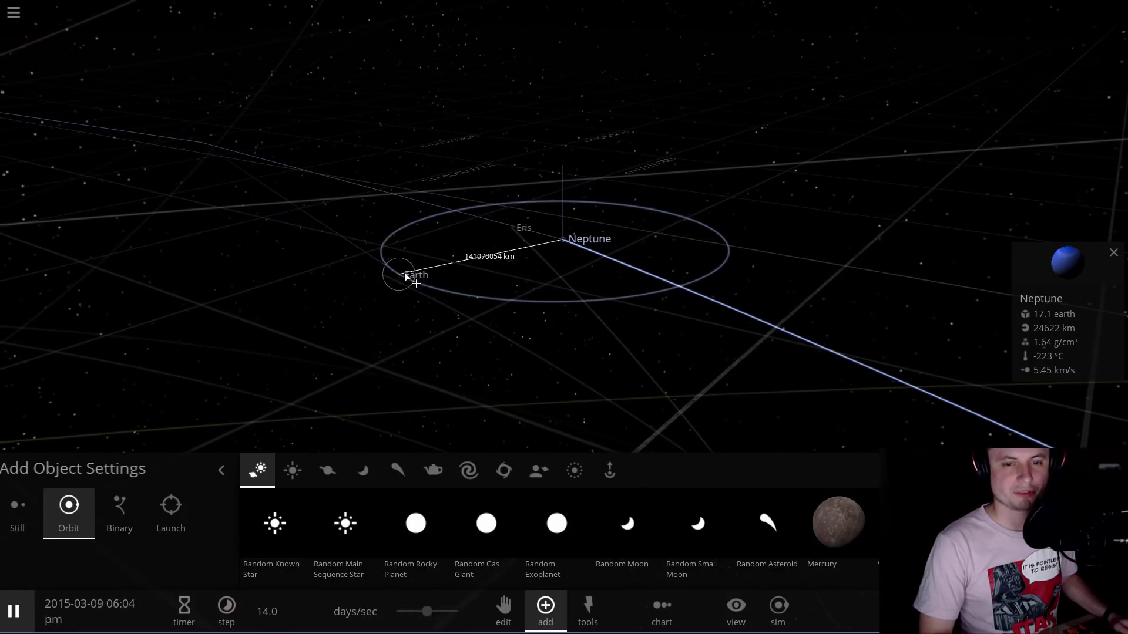
right_drag(419, 268, 354, 327)
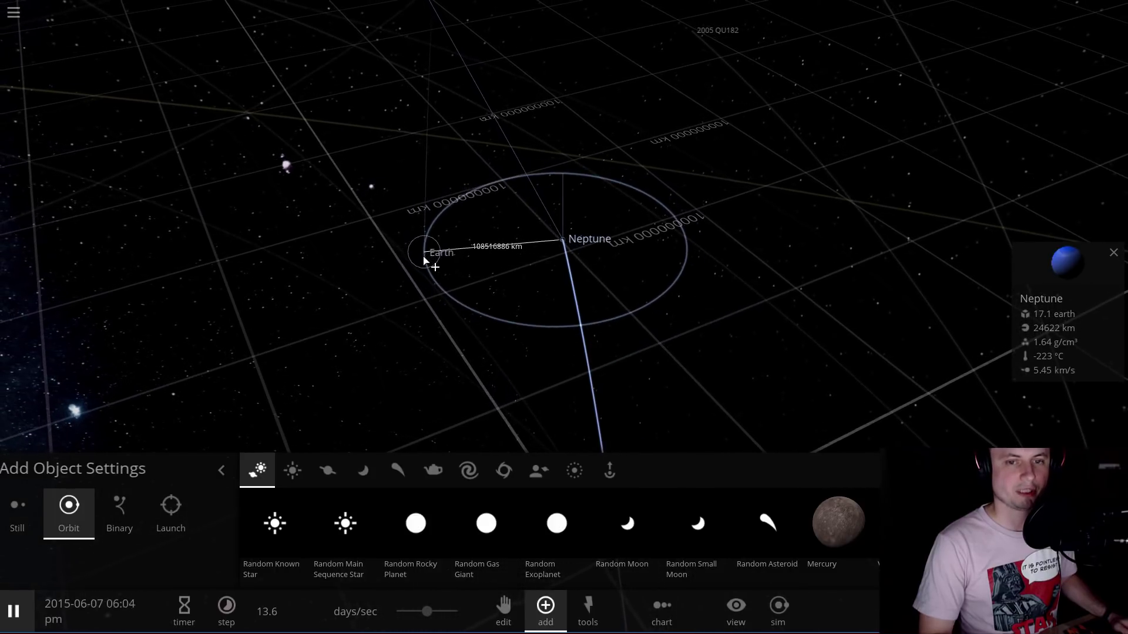
key(Escape)
Step: Examine Neptune up close, followed by its position among the outer solar system's orbits
scroll(575, 265, up, 3)
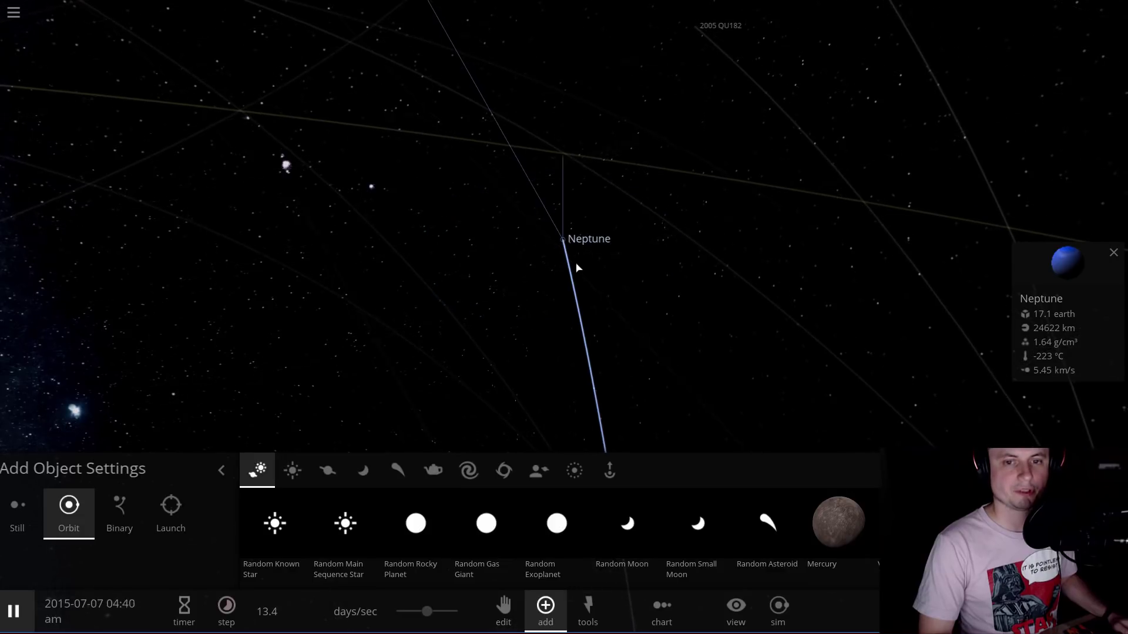
right_drag(519, 254, 574, 251)
scroll(559, 249, up, 7)
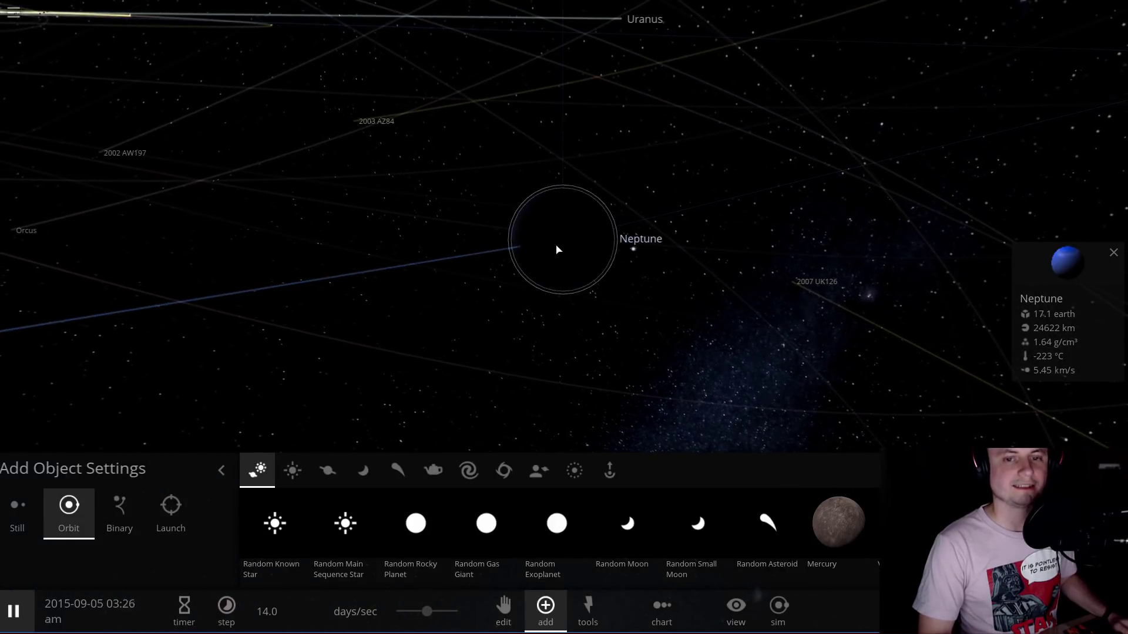
right_drag(450, 200, 512, 230)
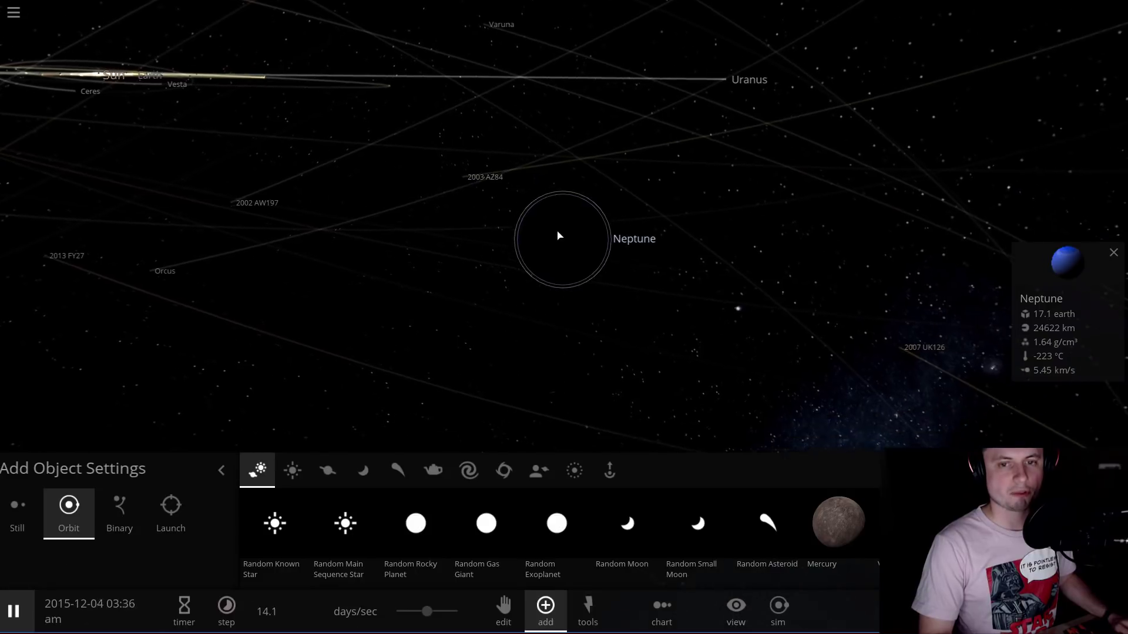
scroll(559, 257, down, 10)
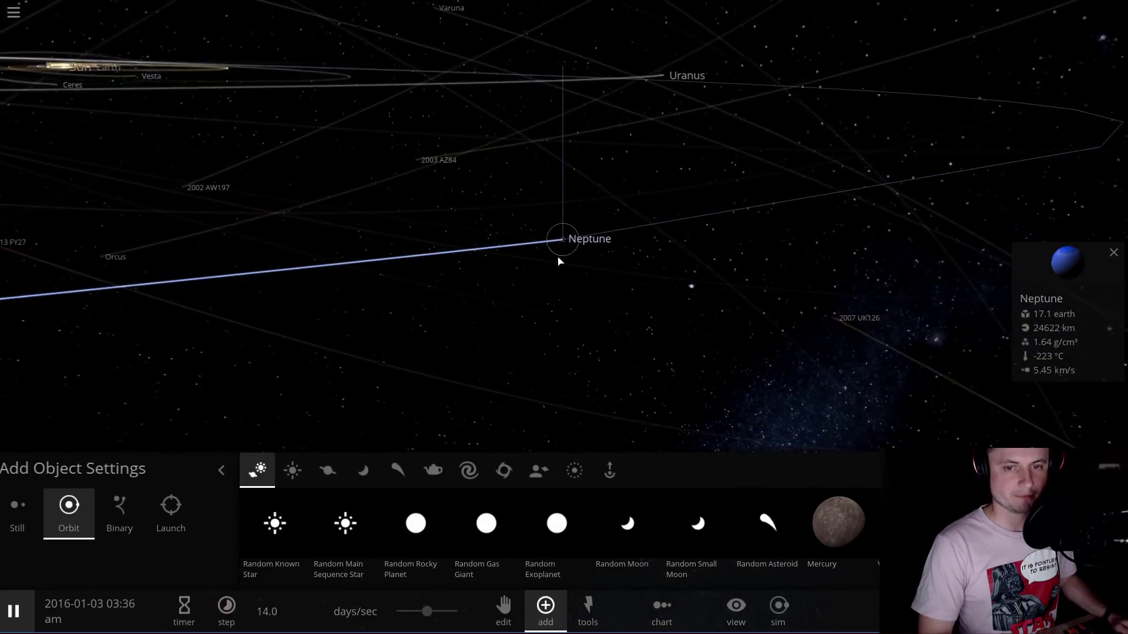
right_drag(562, 255, 583, 236)
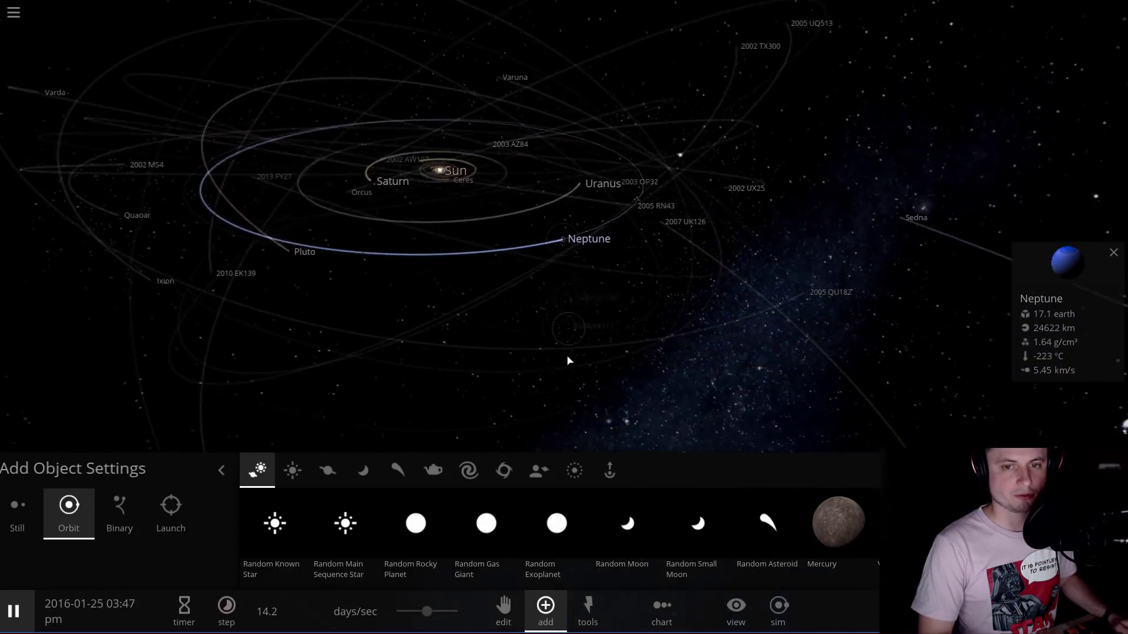
scroll(580, 242, down, 4)
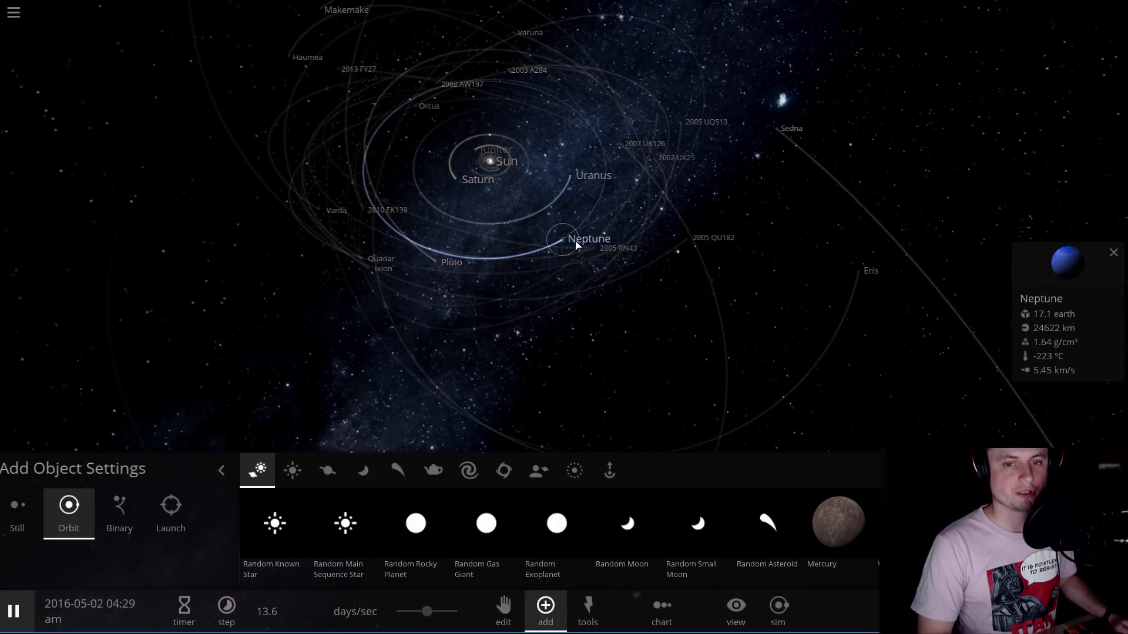
Step: Center the view on the inner solar system, reselect Neptune and inspect its full orbit around the Sun
drag(561, 261, 479, 157)
click(480, 157)
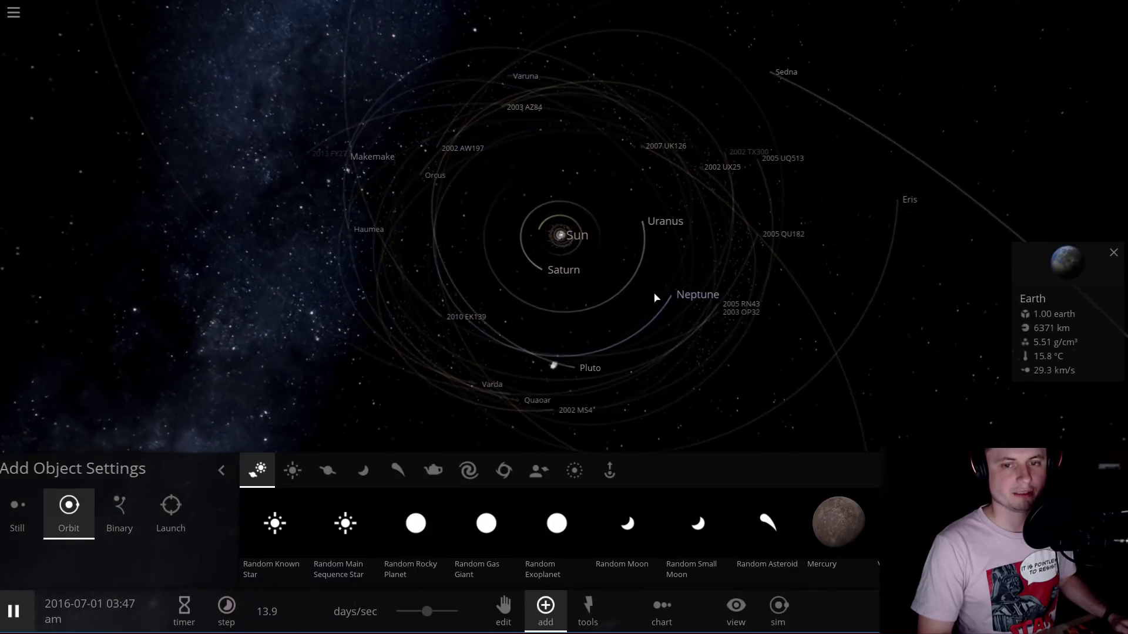
click(687, 293)
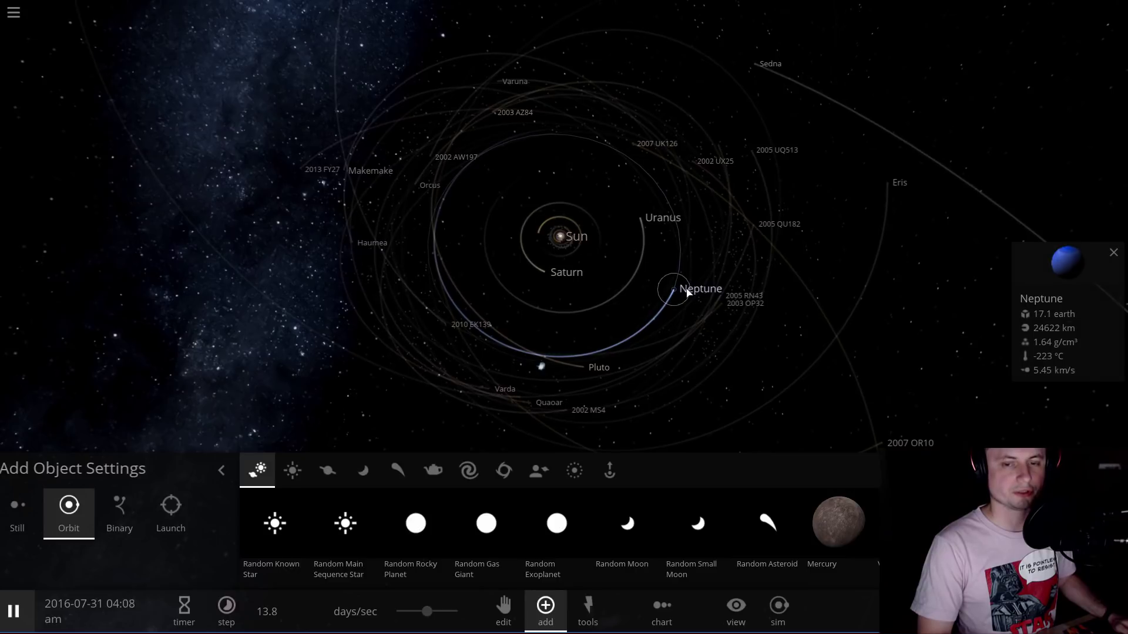
scroll(651, 333, up, 4)
drag(655, 325, 662, 295)
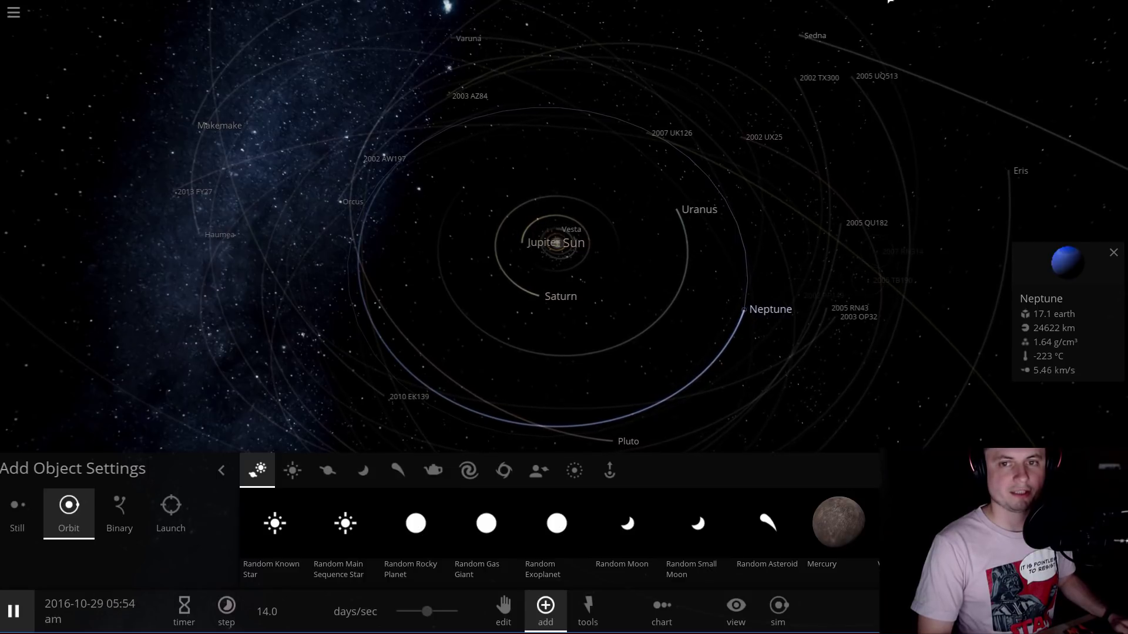
Step: Check the 2*pi*30.0699 calculation in the browser, return to the simulation and close the object-adding settings
key(alt+Tab)
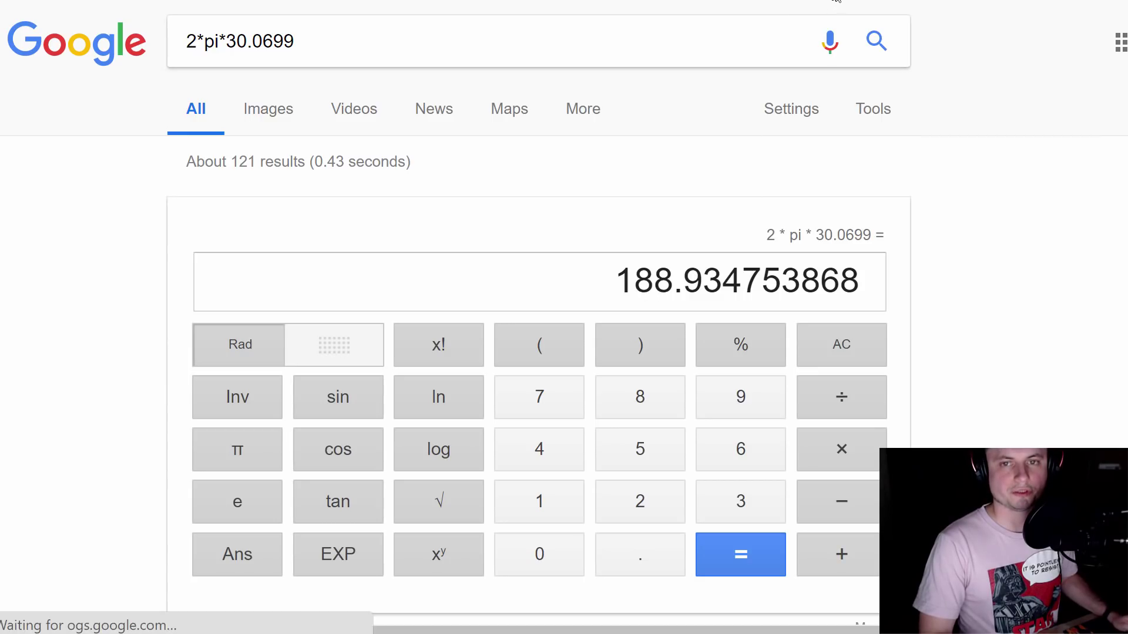
key(alt+Tab)
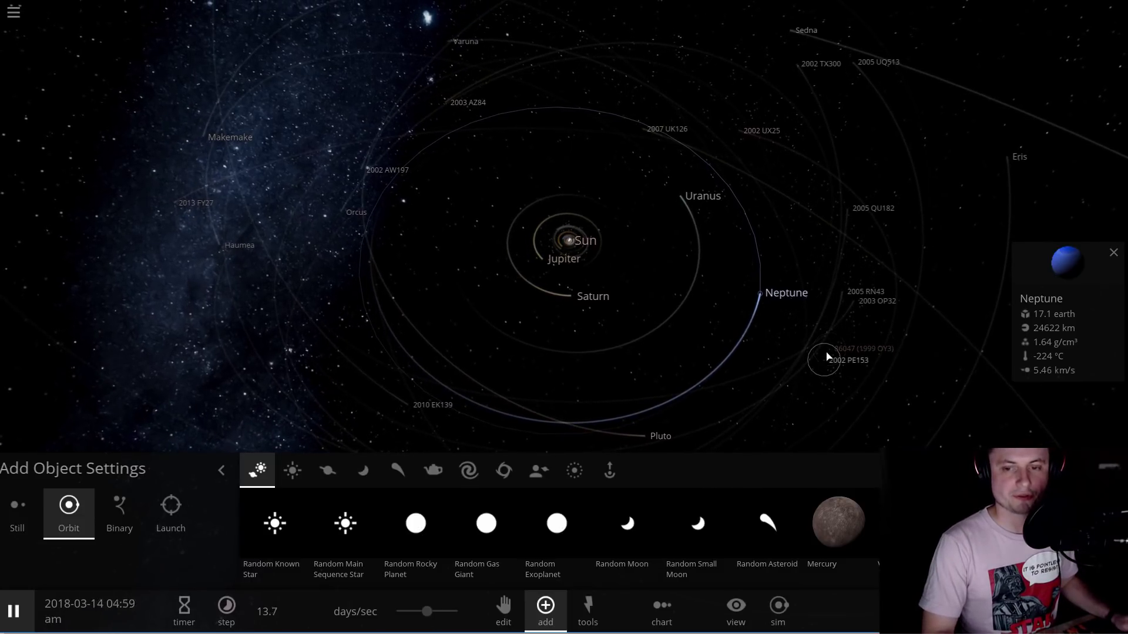
click(1112, 469)
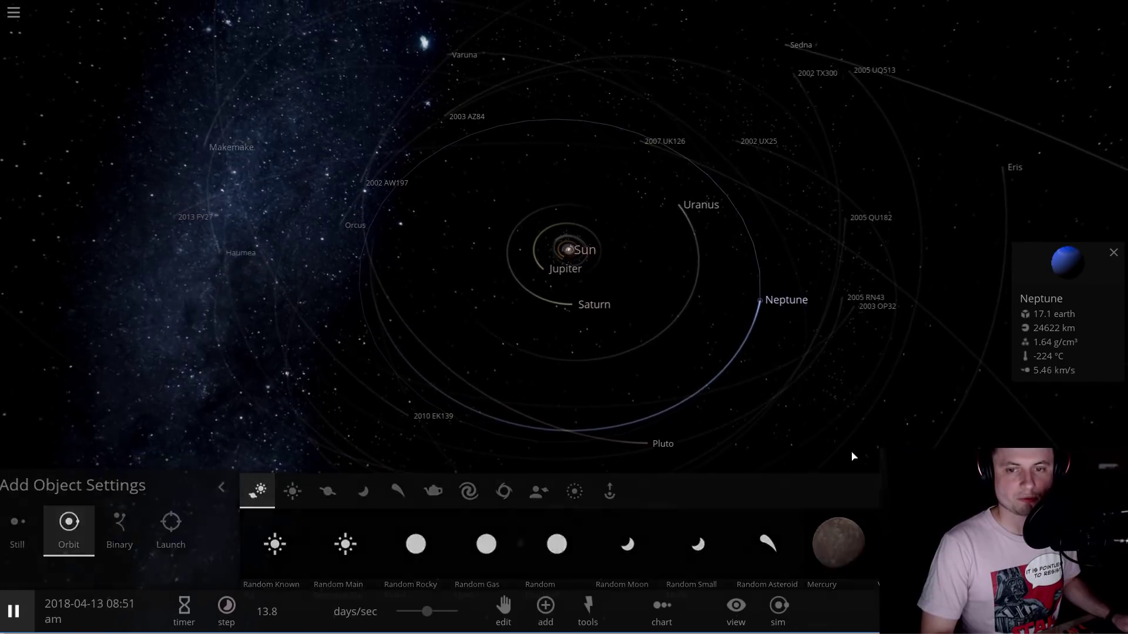
Step: Center the view on Neptune within the Solar System simulation
right_drag(819, 408, 717, 417)
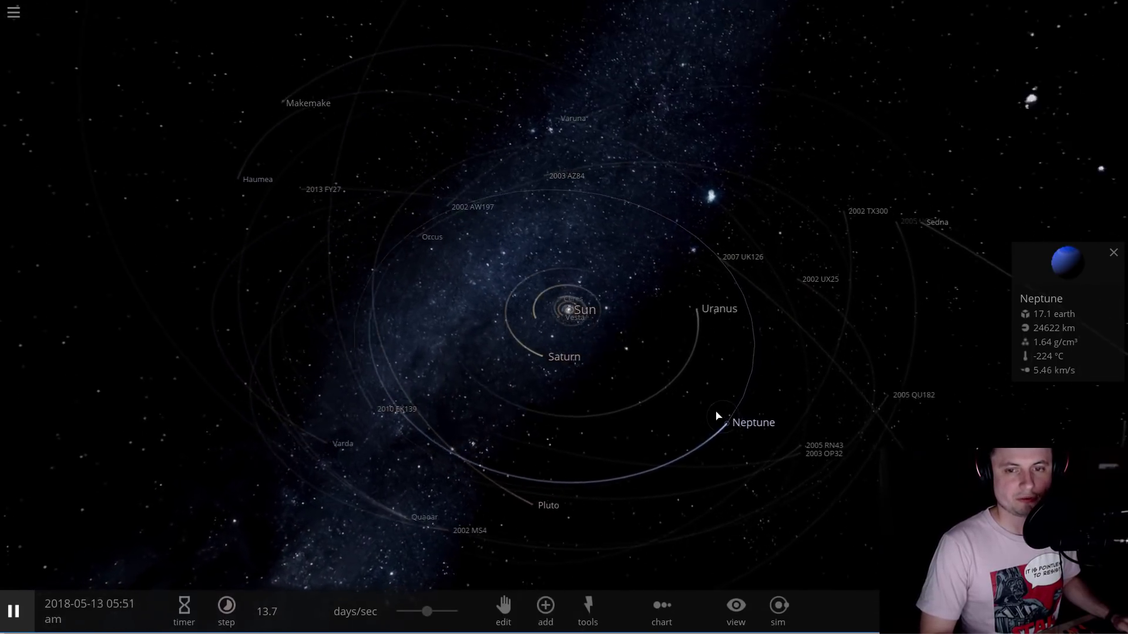
scroll(726, 437, up, 3)
drag(726, 436, 714, 498)
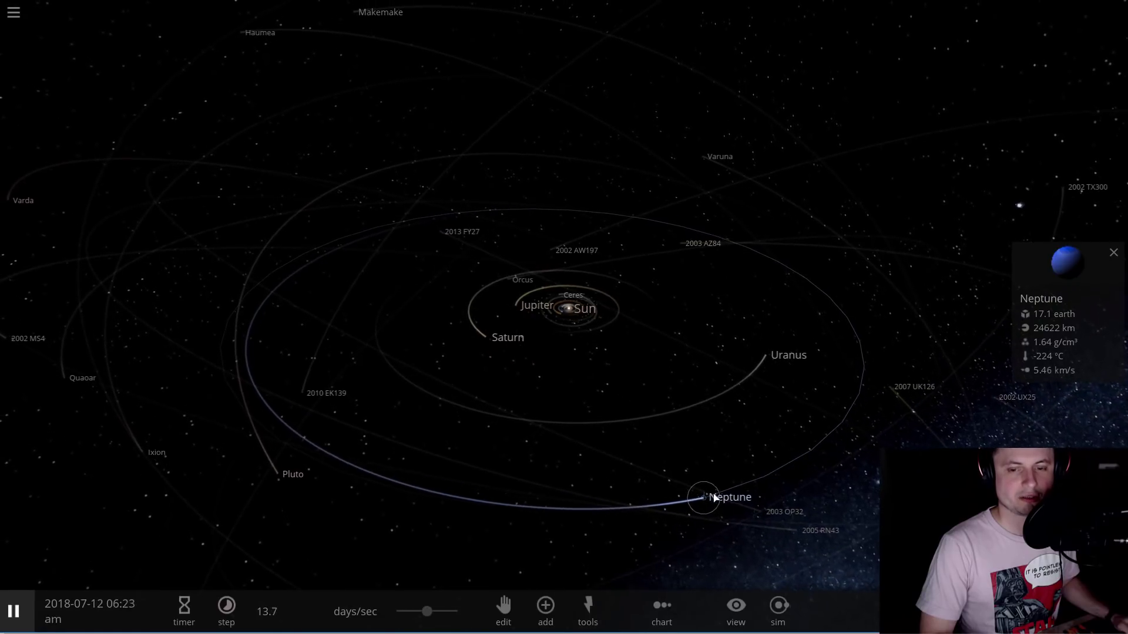
double_click(714, 498)
drag(670, 461, 578, 438)
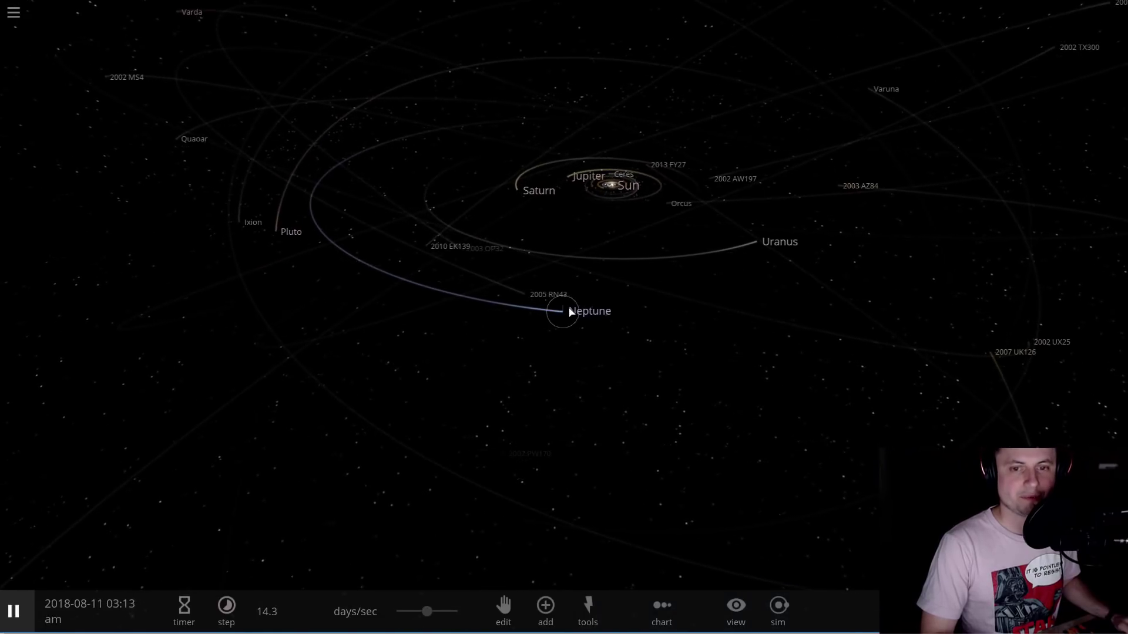
click(570, 311)
Step: Examine Neptune's orbit relative to the Sun and the distant dwarf planets from several angles
drag(599, 330, 787, 359)
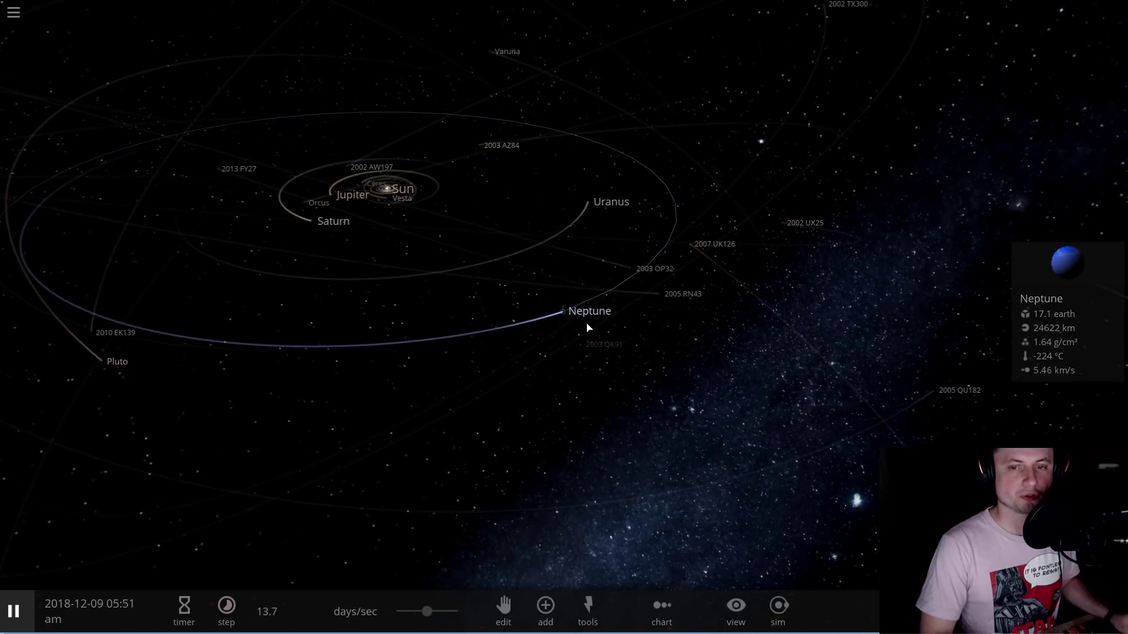
scroll(589, 327, down, 5)
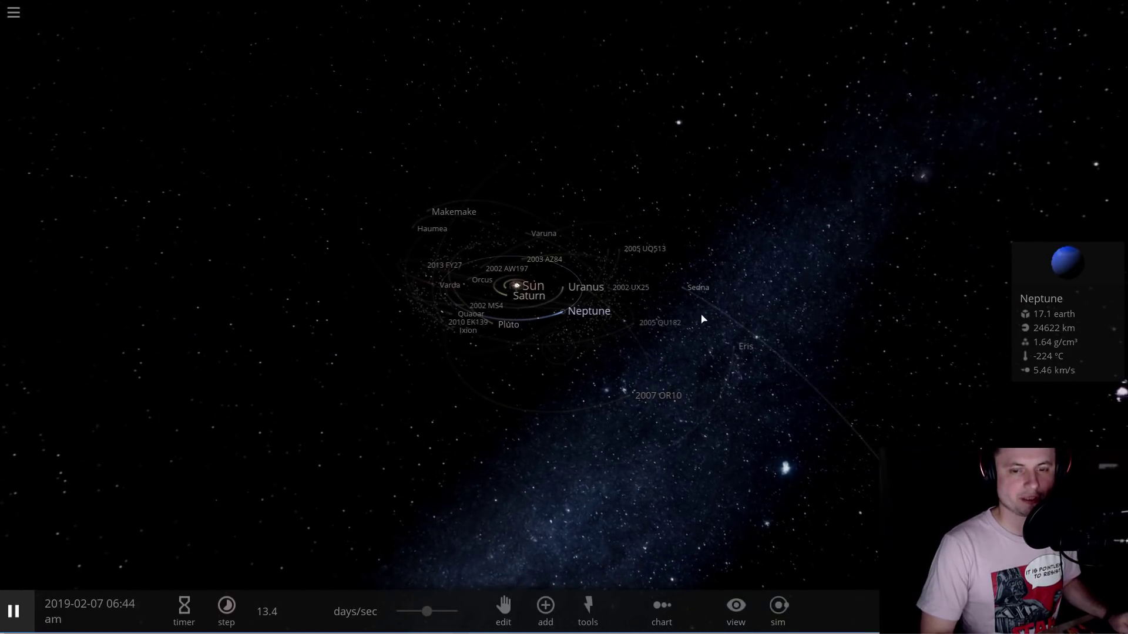
drag(546, 450, 669, 416)
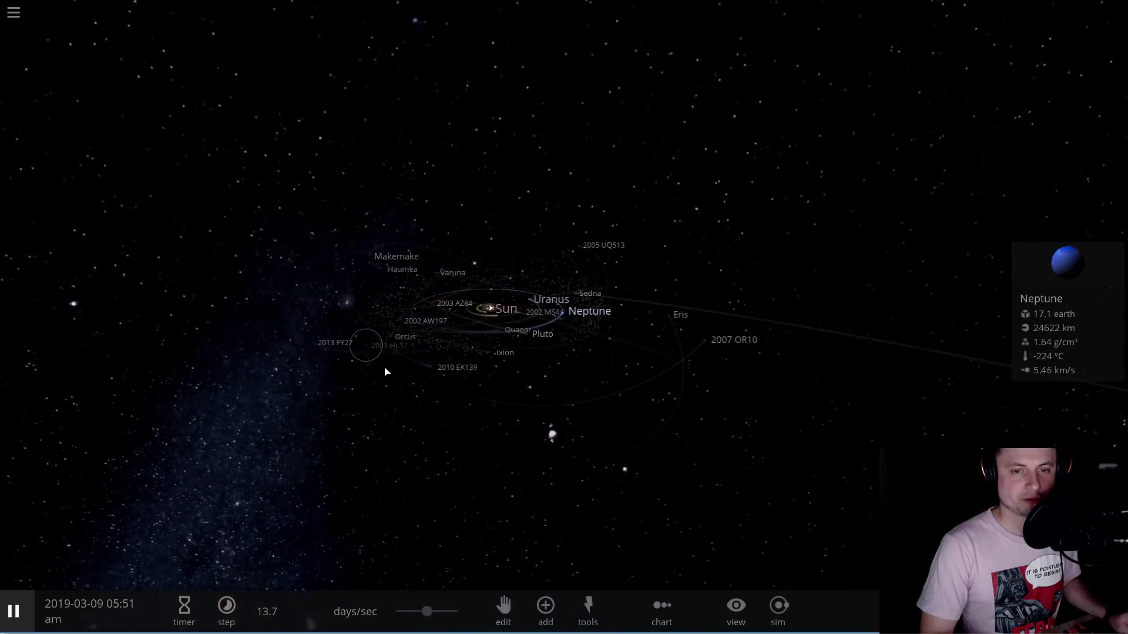
drag(385, 371, 566, 306)
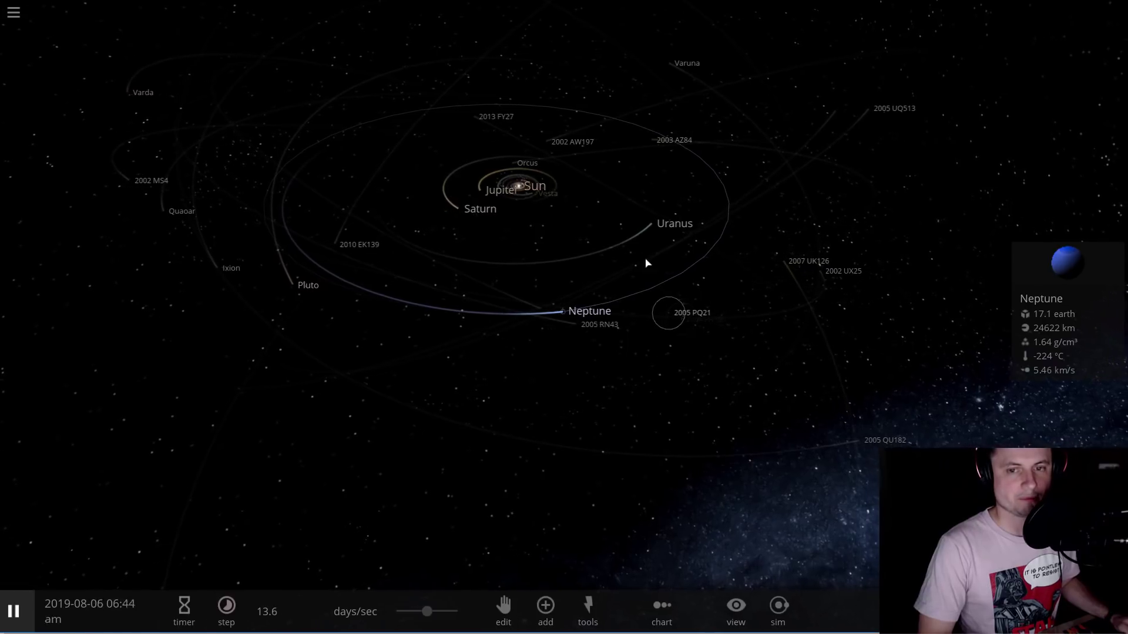
drag(479, 282, 562, 313)
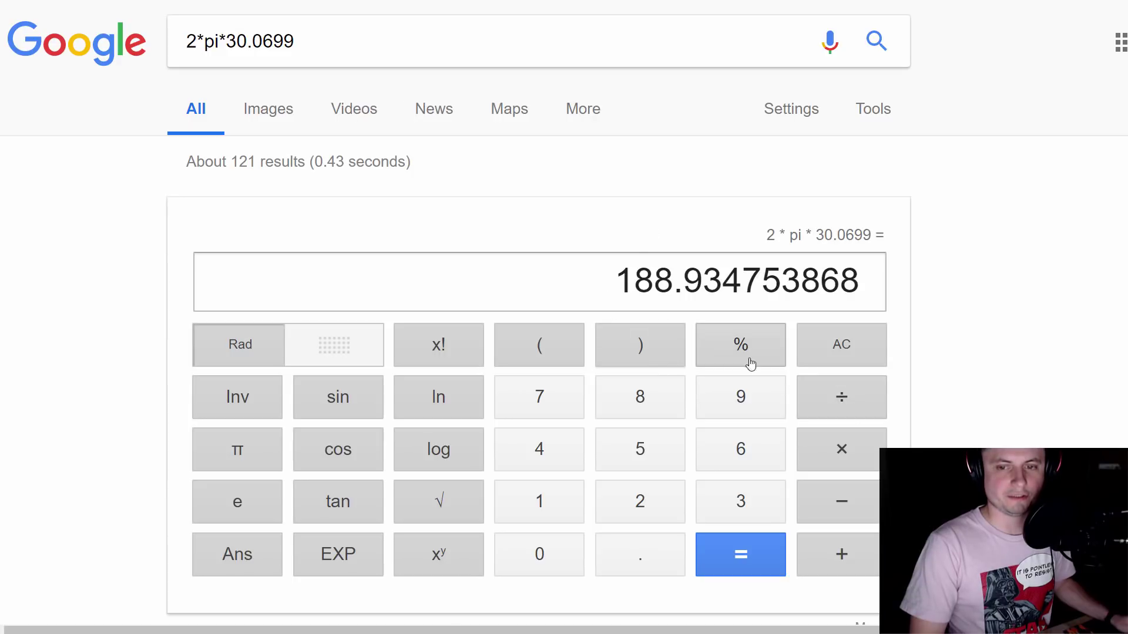
Step: Divide the 2*pi*30.0699 result by 6.2 in the browser calculator
click(862, 404)
click(740, 453)
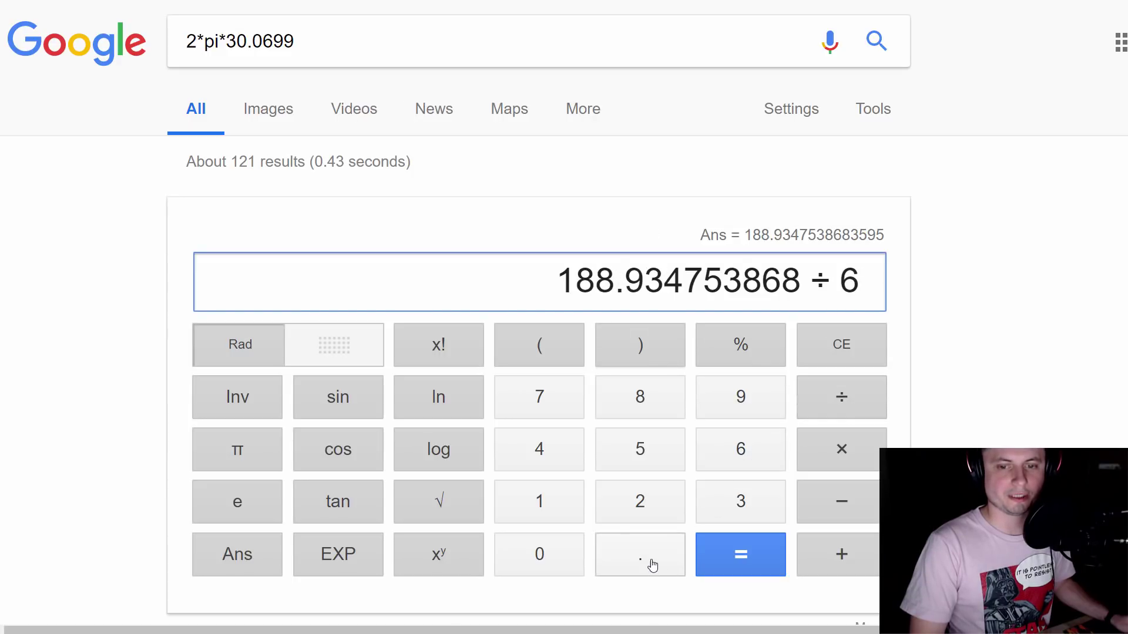
click(649, 561)
click(628, 521)
click(716, 557)
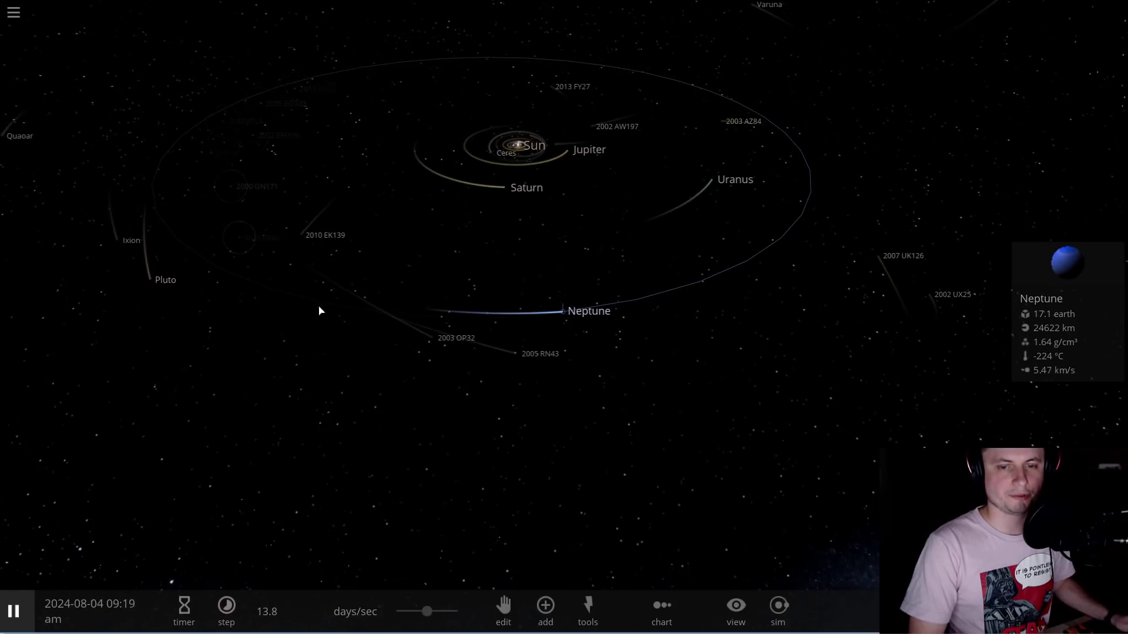
Step: Examine Neptune's orbit from another angle and open Neptune's properties
drag(480, 343, 608, 348)
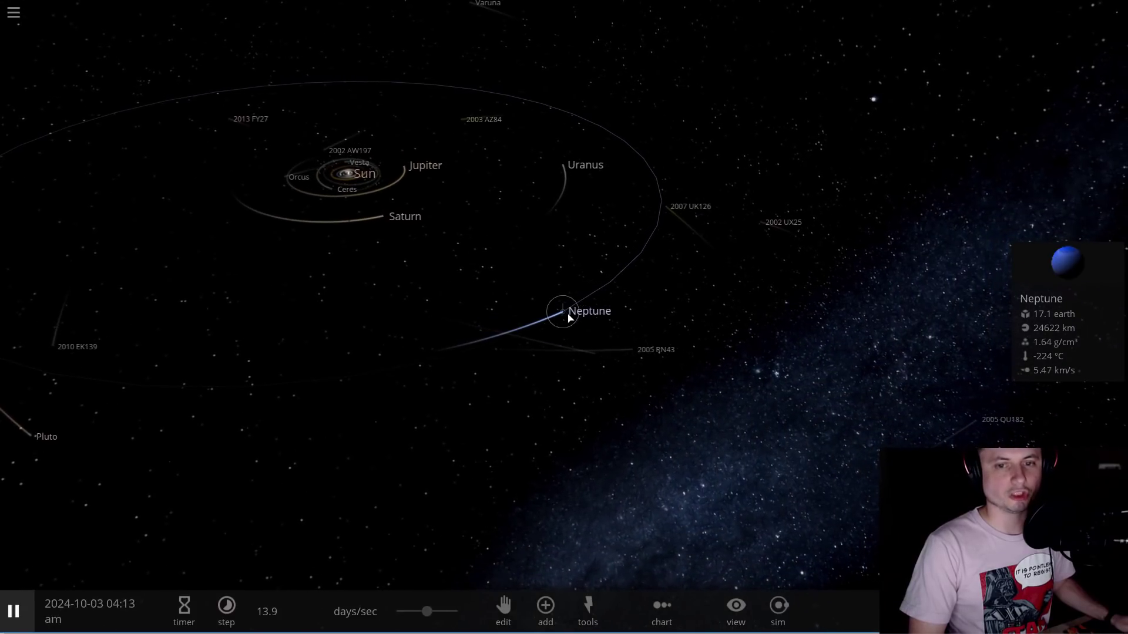
scroll(568, 318, up, 3)
drag(594, 347, 556, 332)
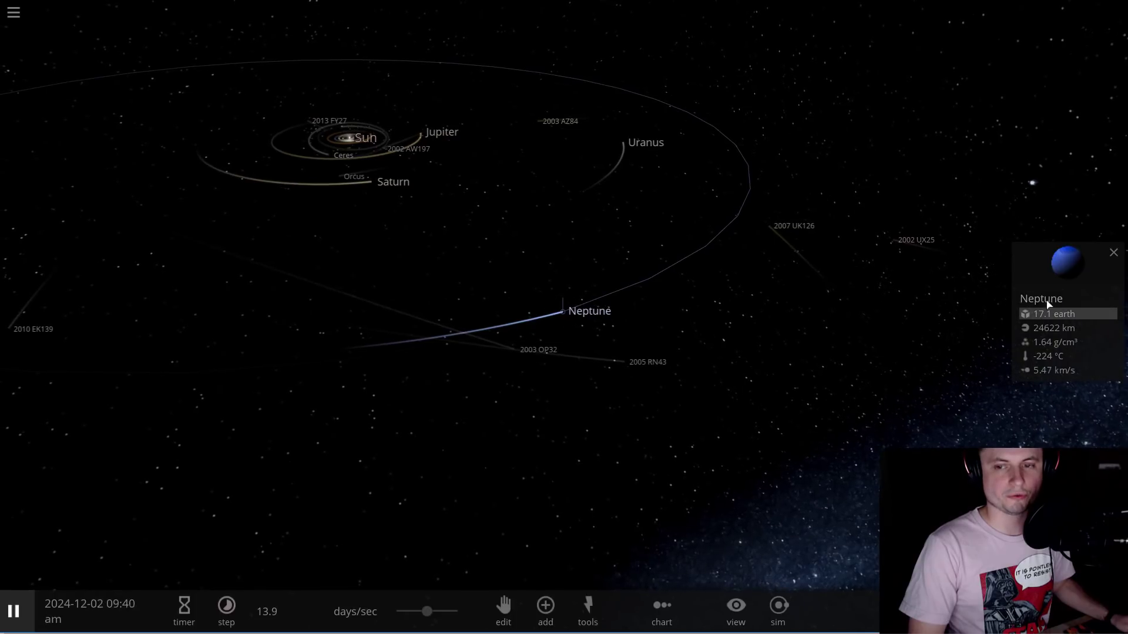
click(1058, 274)
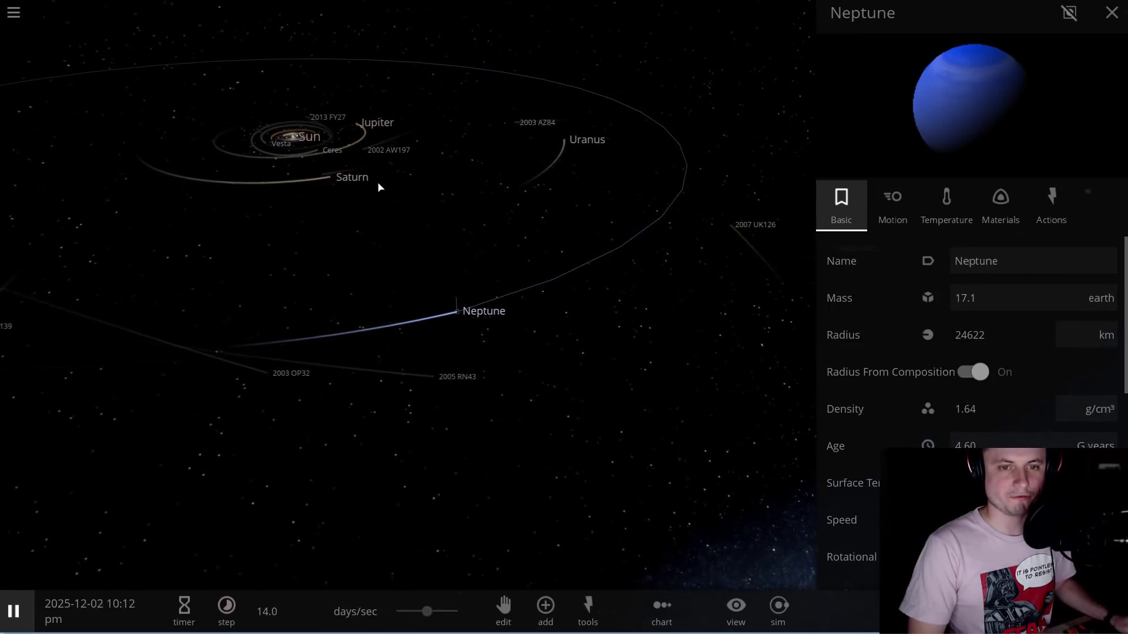
click(347, 175)
drag(511, 264, 730, 220)
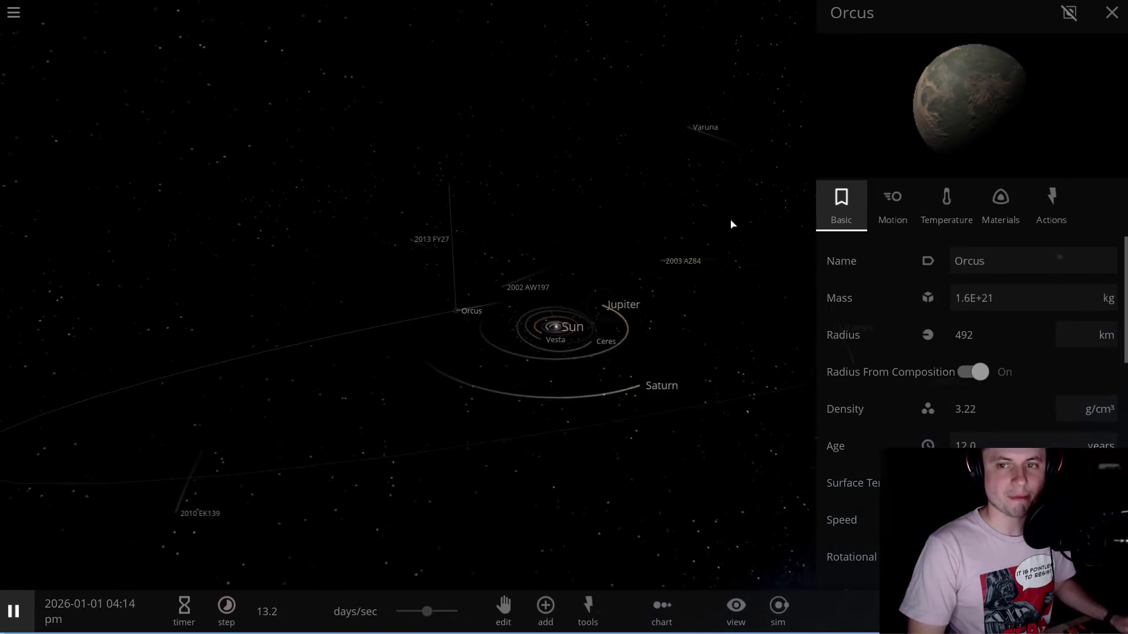
click(1111, 12)
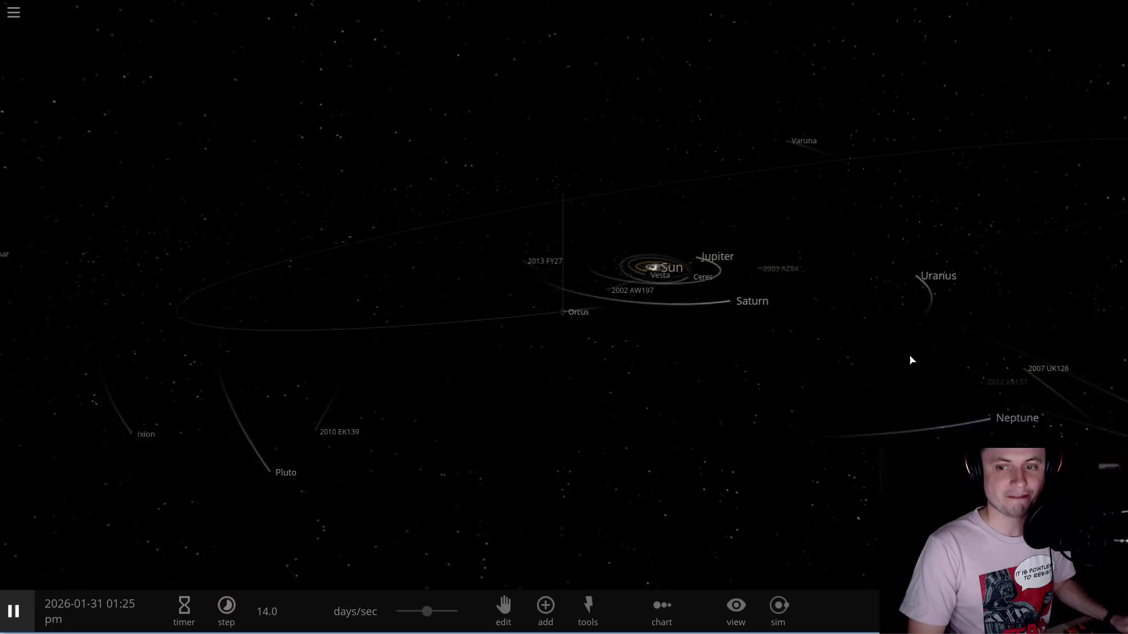
Step: Center the view on Neptune again and delete the planet from the simulation
drag(911, 359, 591, 410)
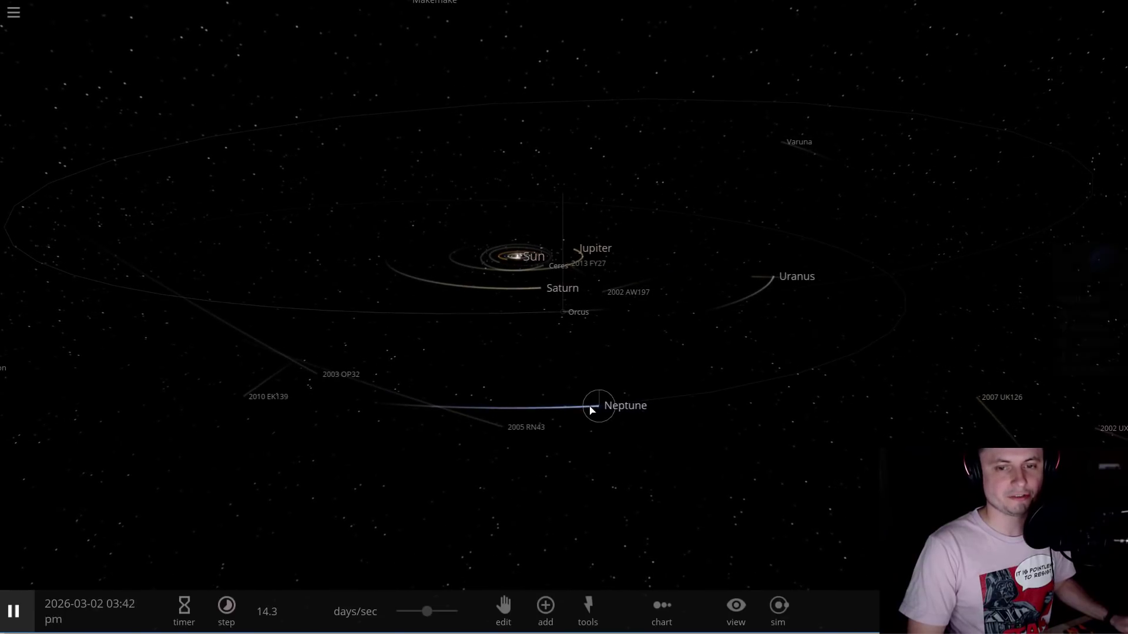
double_click(592, 410)
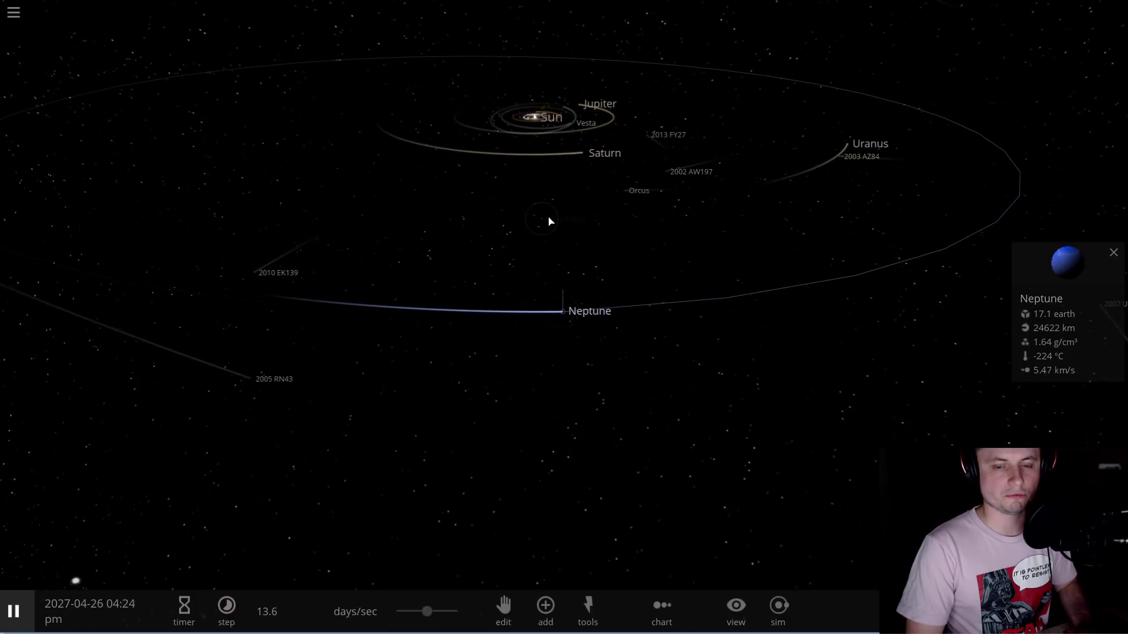
right_drag(549, 221, 560, 273)
key(Delete)
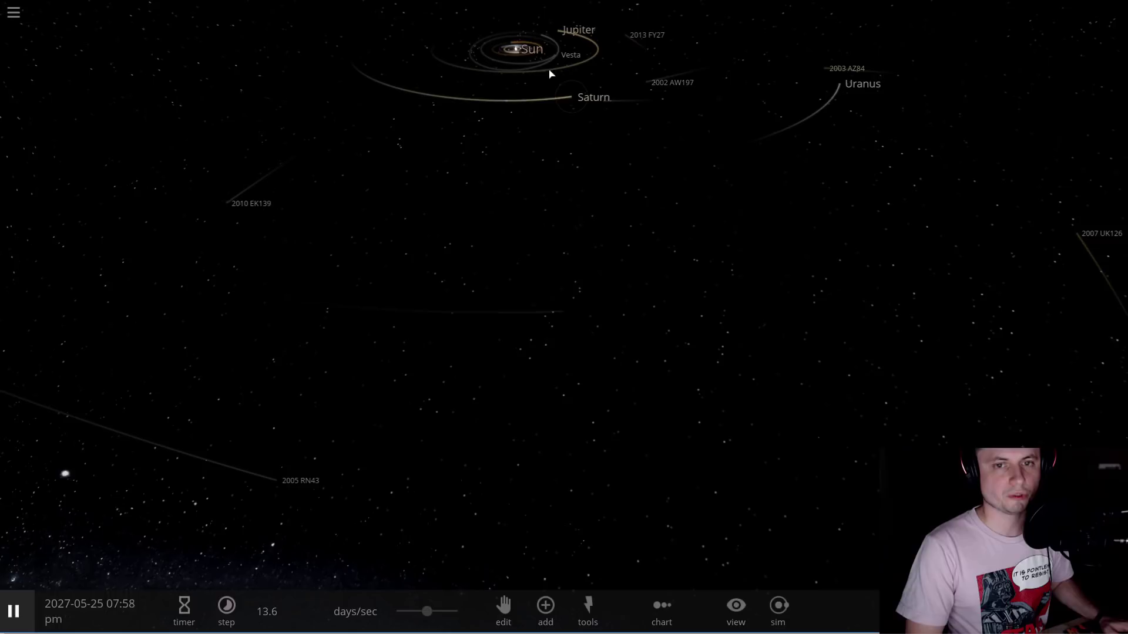
Step: Pause the simulation and set the Sun's mass to 513 earth in its properties
double_click(521, 54)
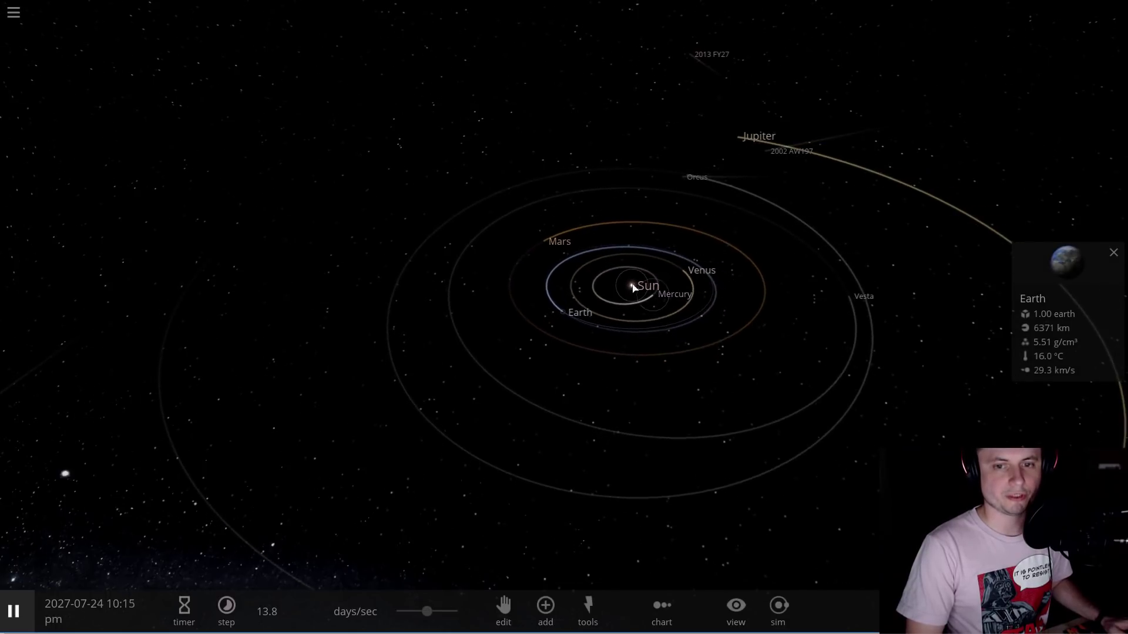
click(623, 284)
key(space)
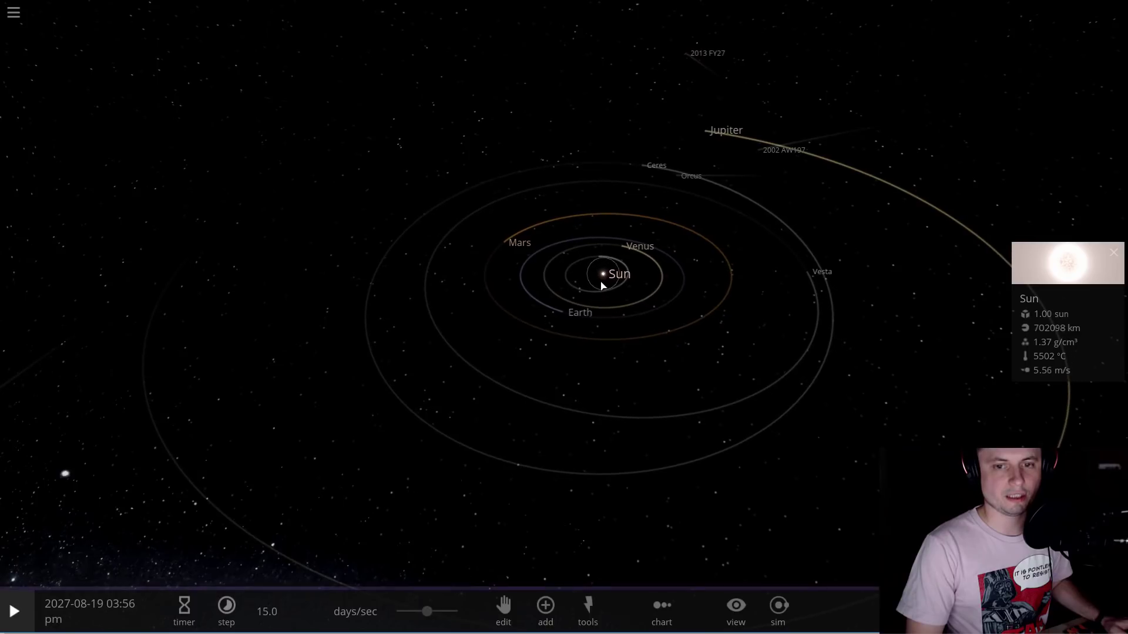
double_click(600, 286)
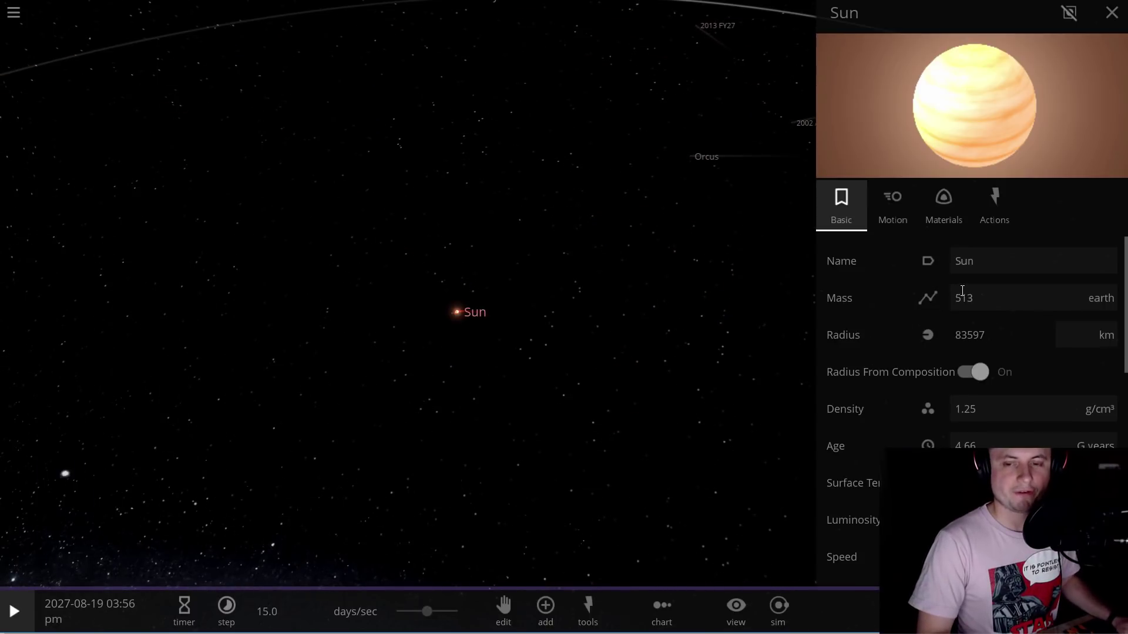
Step: Configure a Saturn-type ring for the Sun with 30 bodies instead of particles and enable Mass = Parent/Count
click(544, 611)
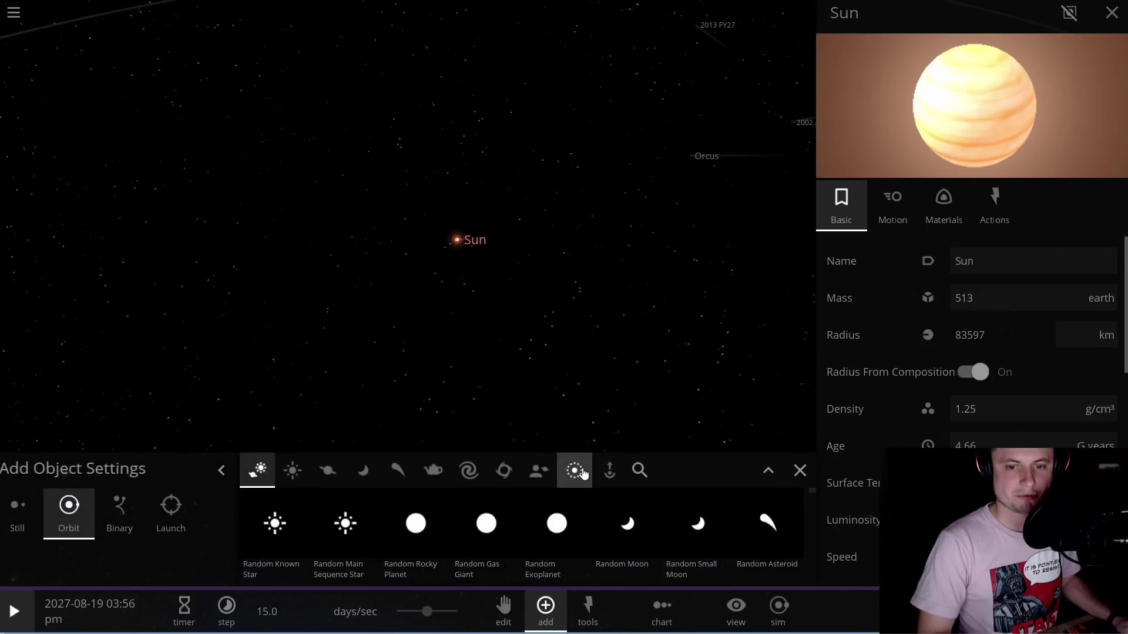
click(582, 472)
click(644, 578)
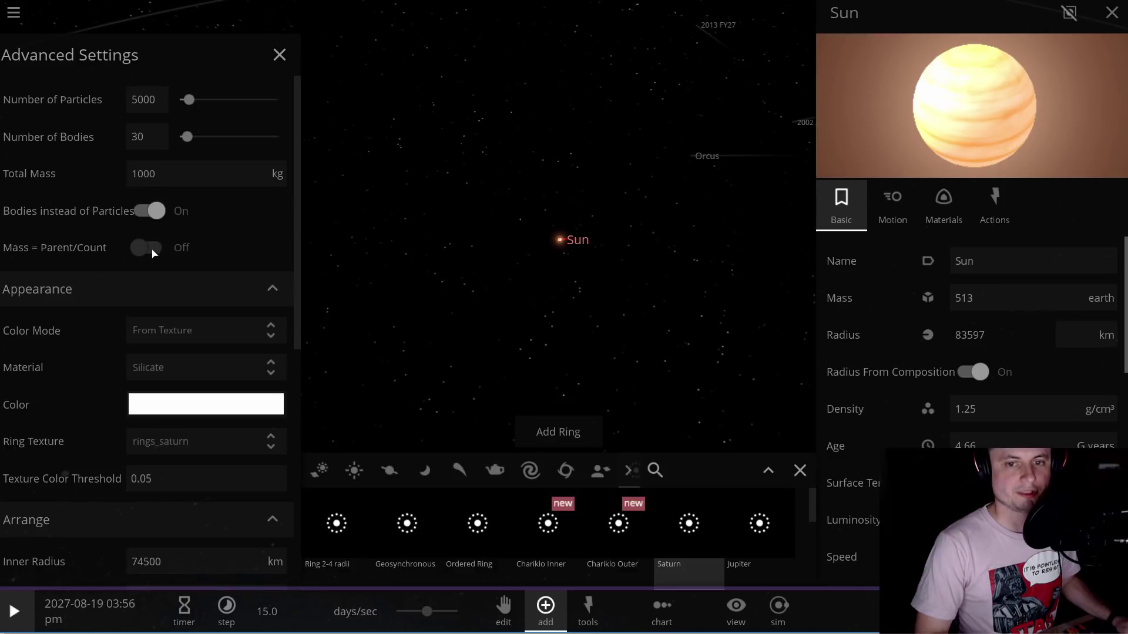
scroll(118, 153, down, 2)
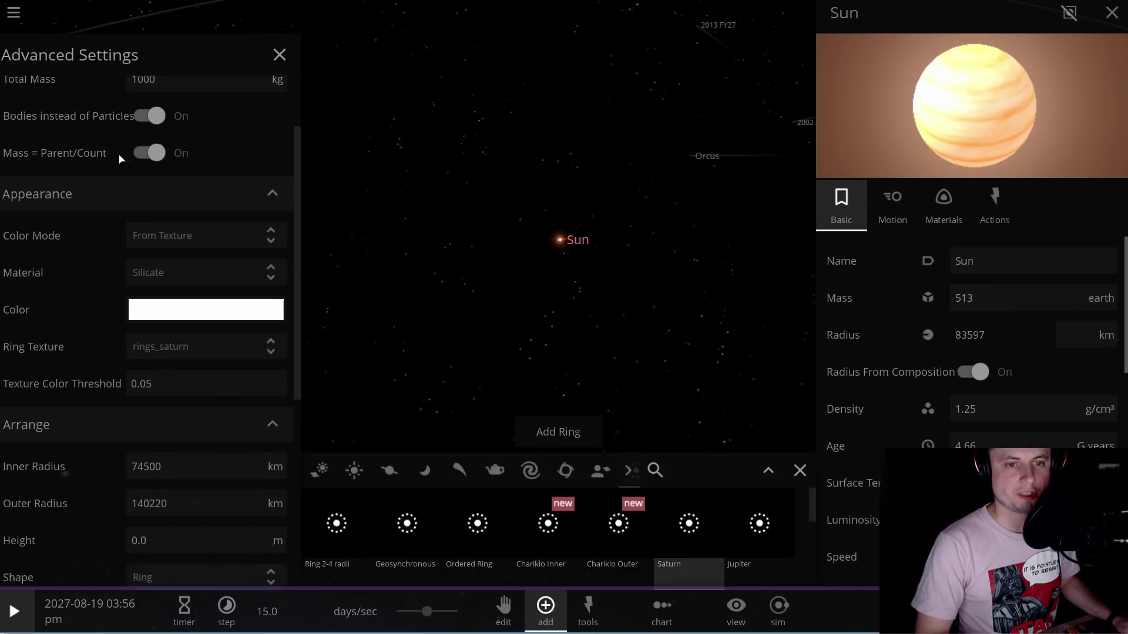
Step: Switch the ring's radius units to AU and set both the inner and outer radius to 30 AU
scroll(194, 329, down, 2)
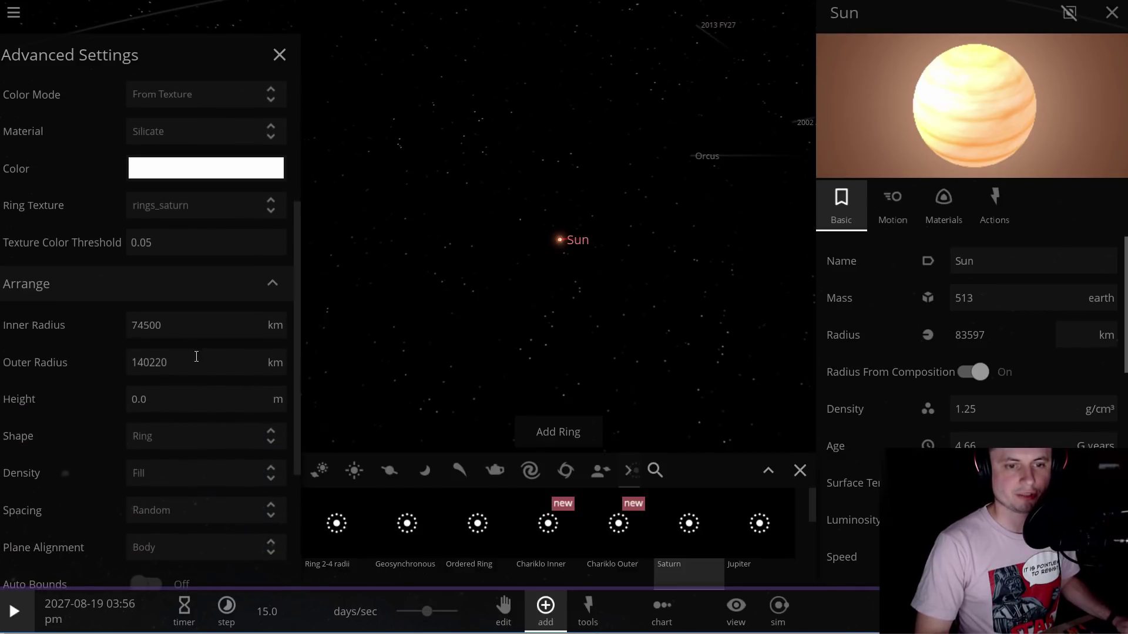
click(263, 324)
click(273, 168)
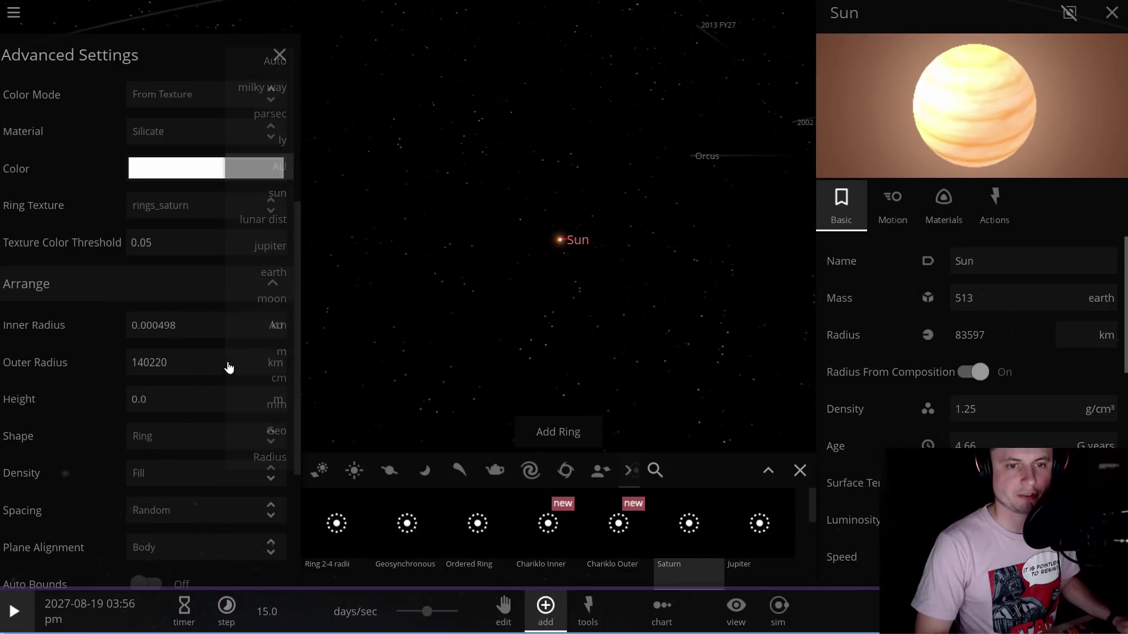
click(273, 364)
click(279, 203)
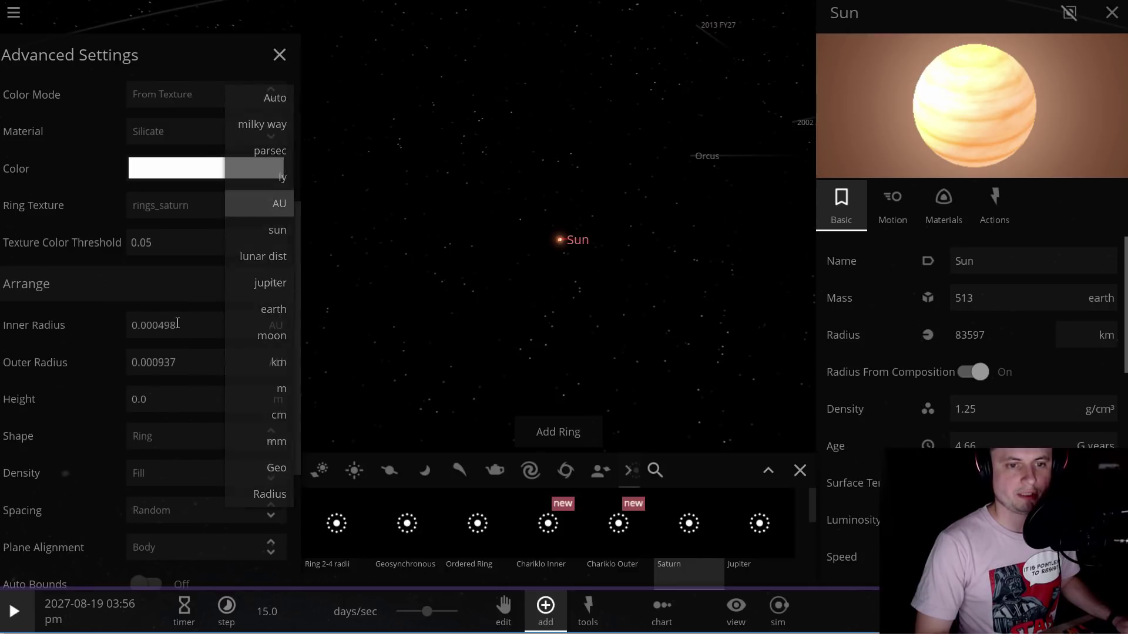
click(173, 326)
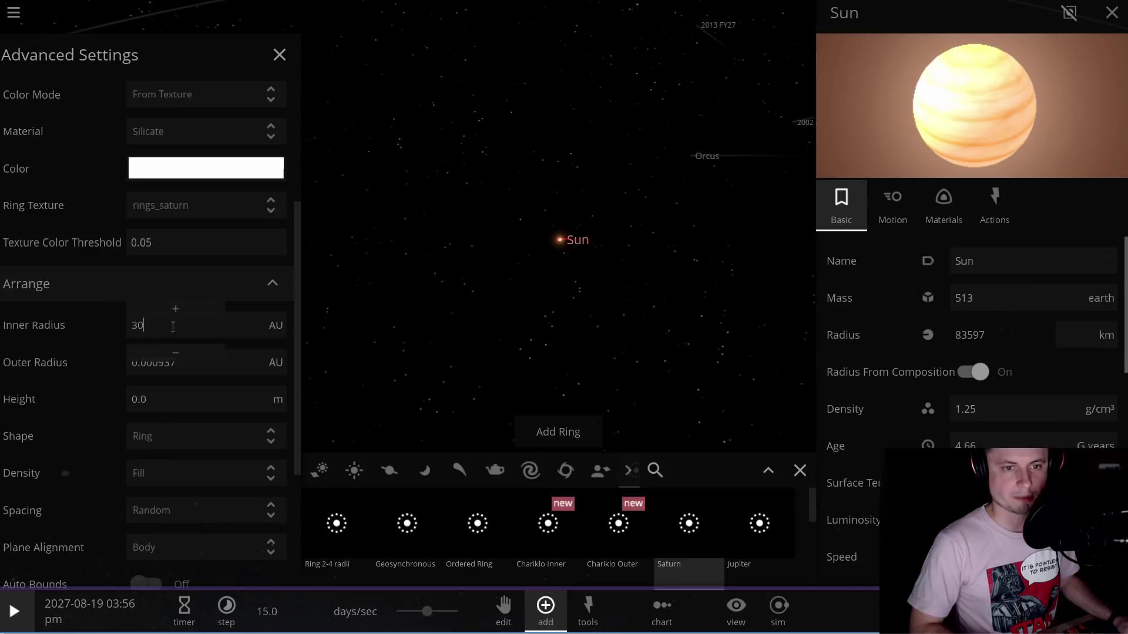
text(30)
click(201, 370)
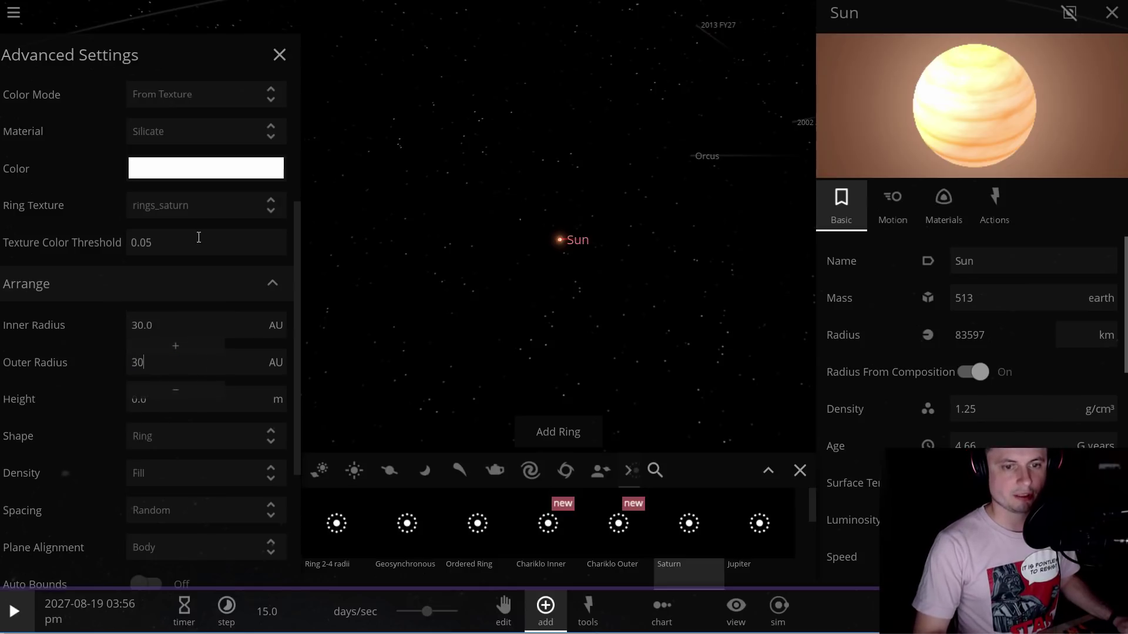
Step: Set the ring's spacing to Ordered and add the ring around the Sun
scroll(166, 473, down, 2)
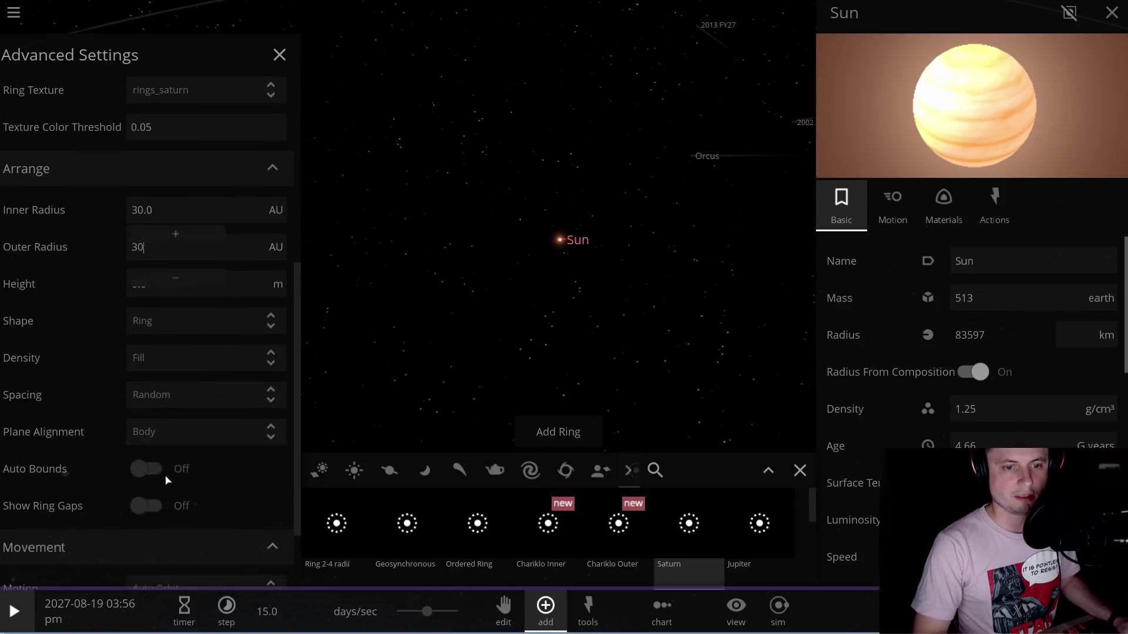
click(190, 402)
click(188, 364)
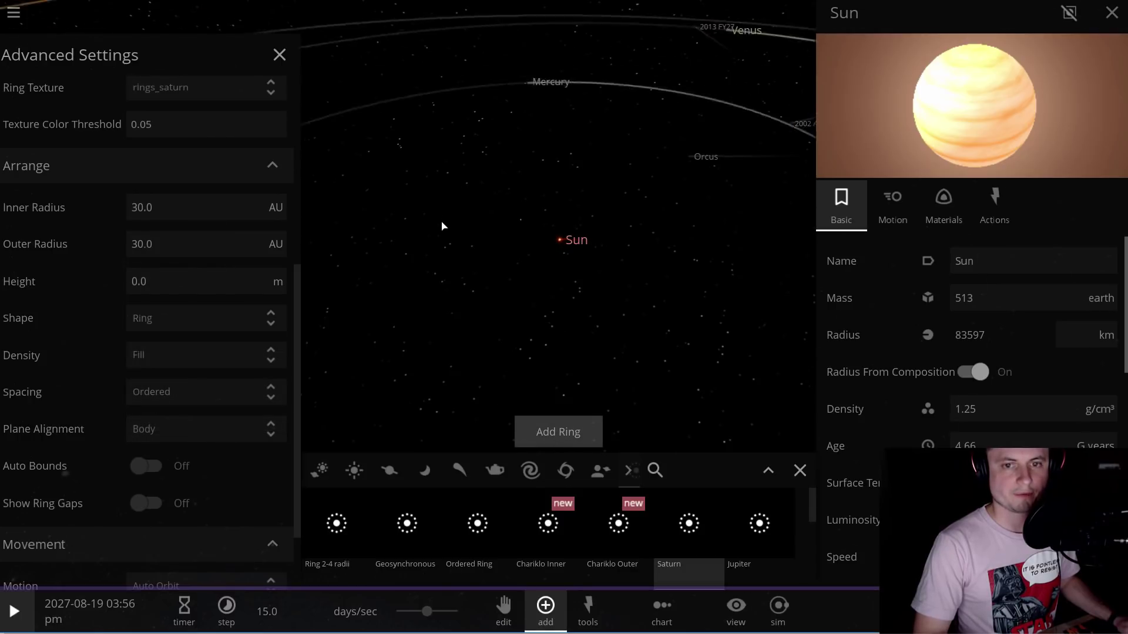
scroll(445, 229, down, 5)
scroll(475, 246, up, 5)
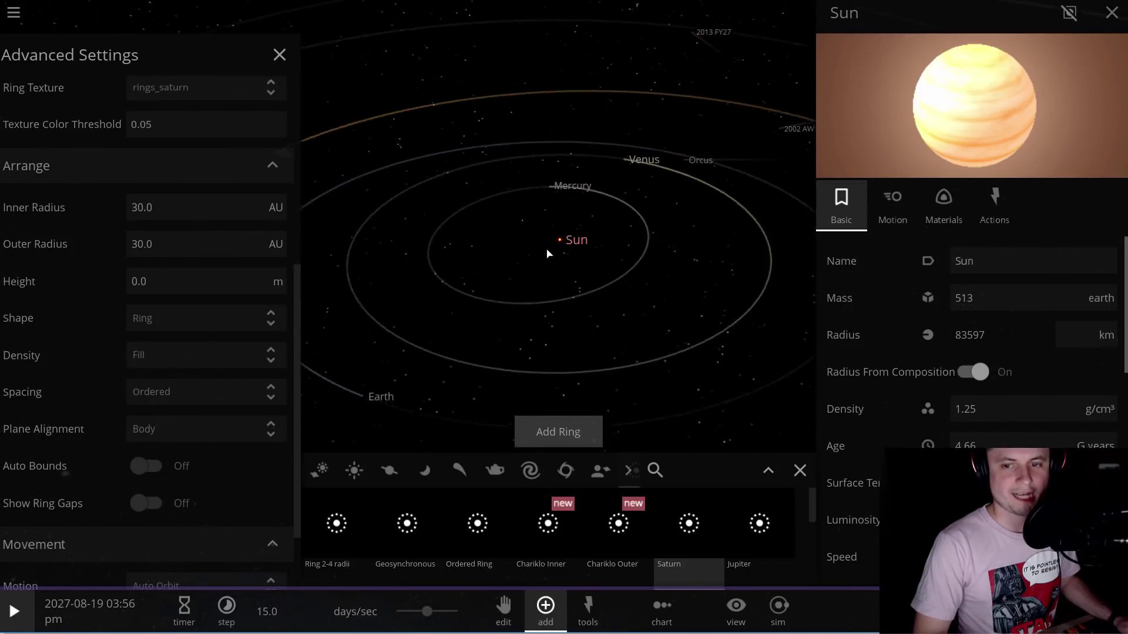
Step: Set the Sun's mass to 1 sun and close the ring's advanced settings
scroll(547, 252, down, 2)
click(1096, 306)
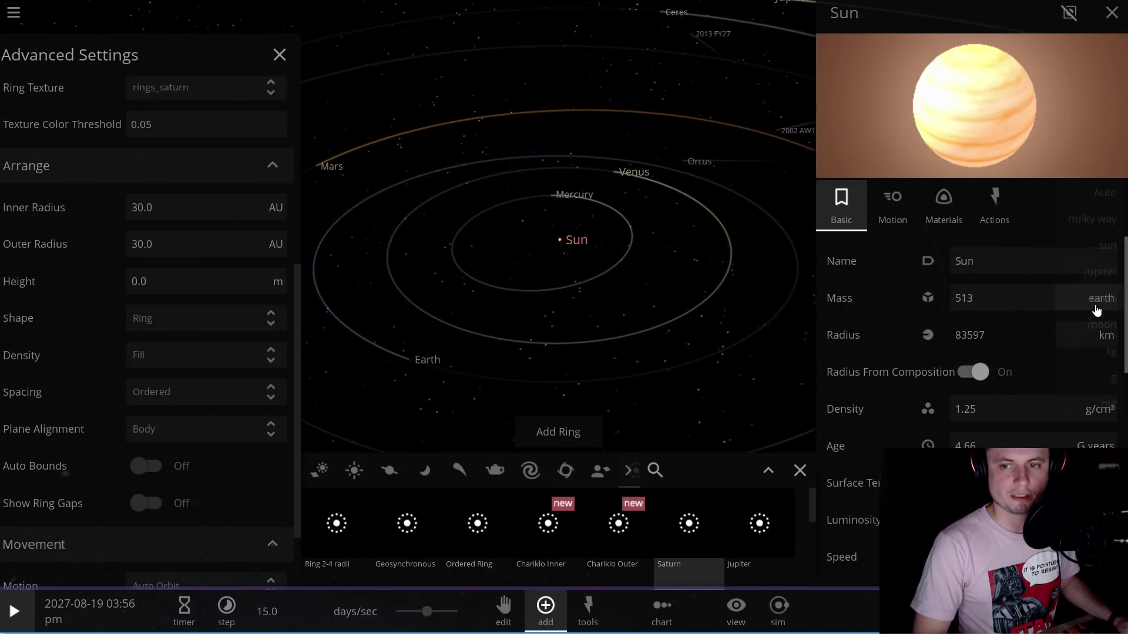
click(1100, 246)
click(1005, 305)
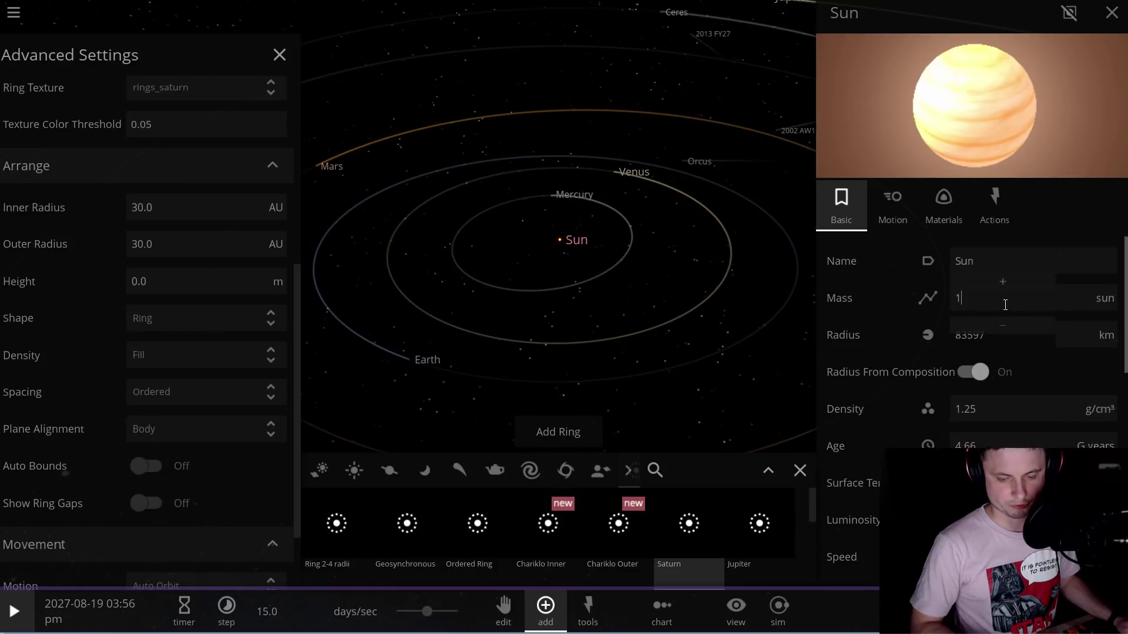
text(1)
key(Return)
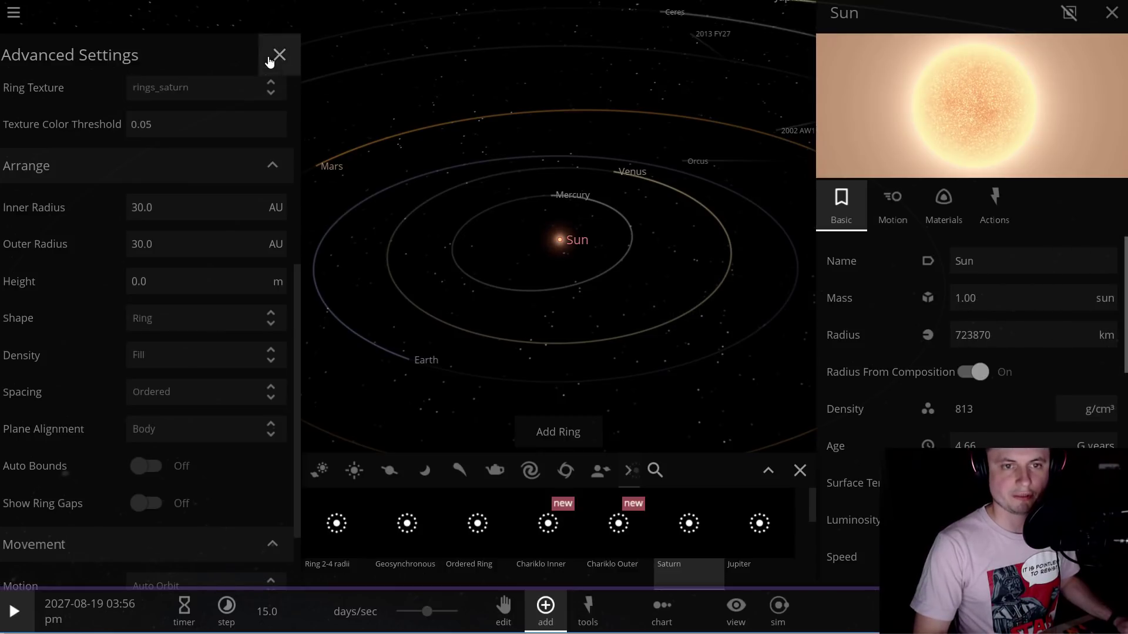
click(269, 61)
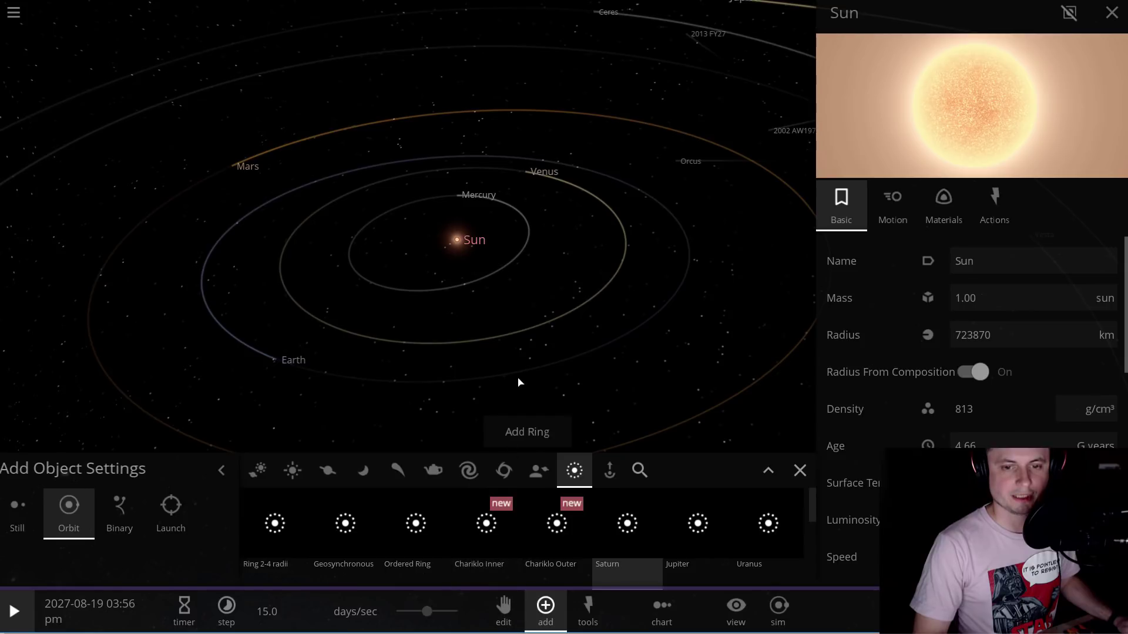
Step: Apply the Auto Orbit action to the whole simulation and close the Sun's properties
scroll(519, 382, down, 5)
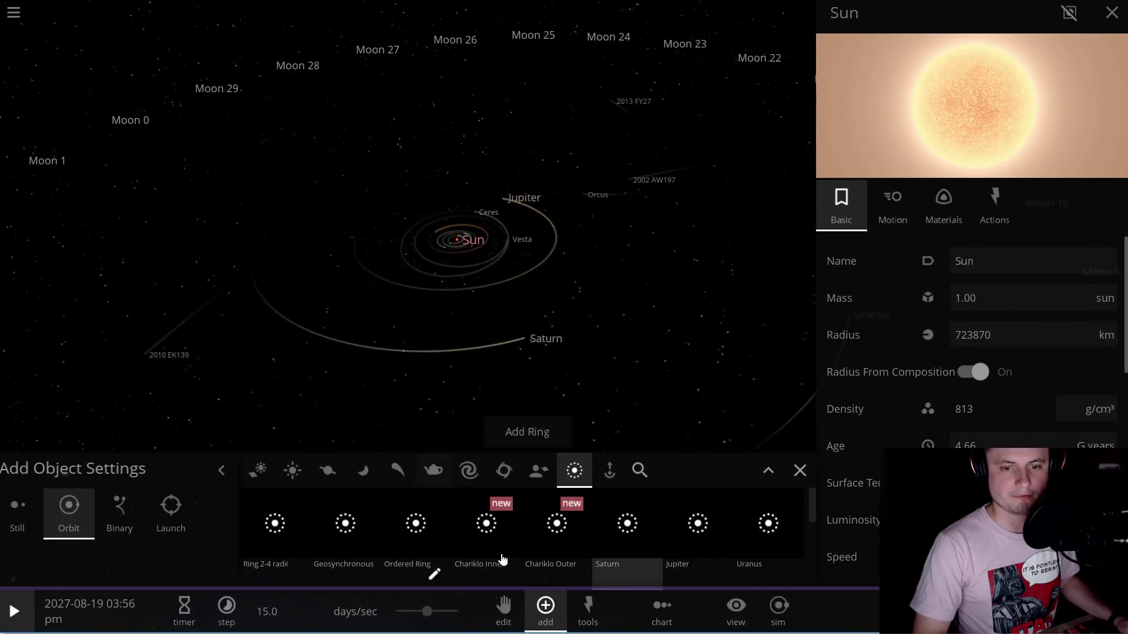
click(587, 610)
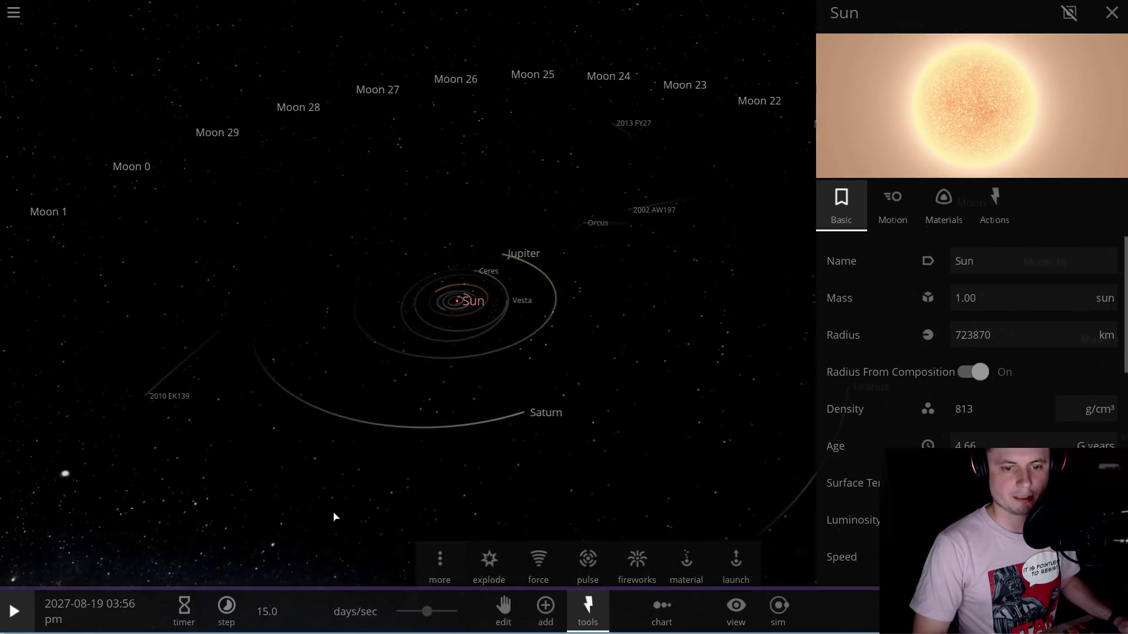
click(438, 567)
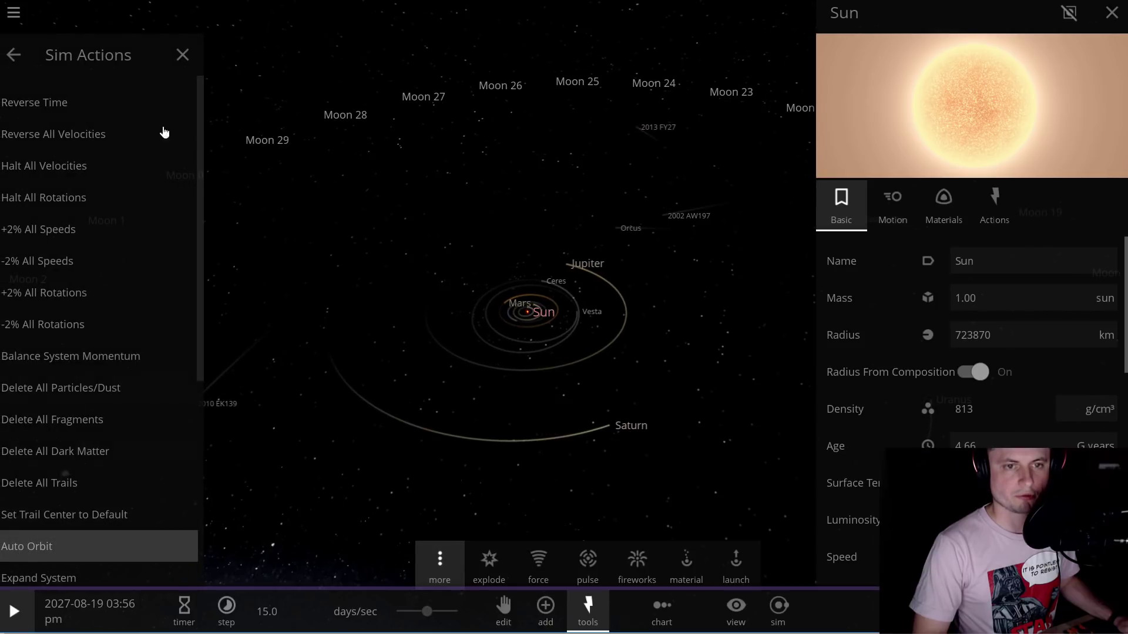
click(190, 54)
scroll(383, 266, down, 4)
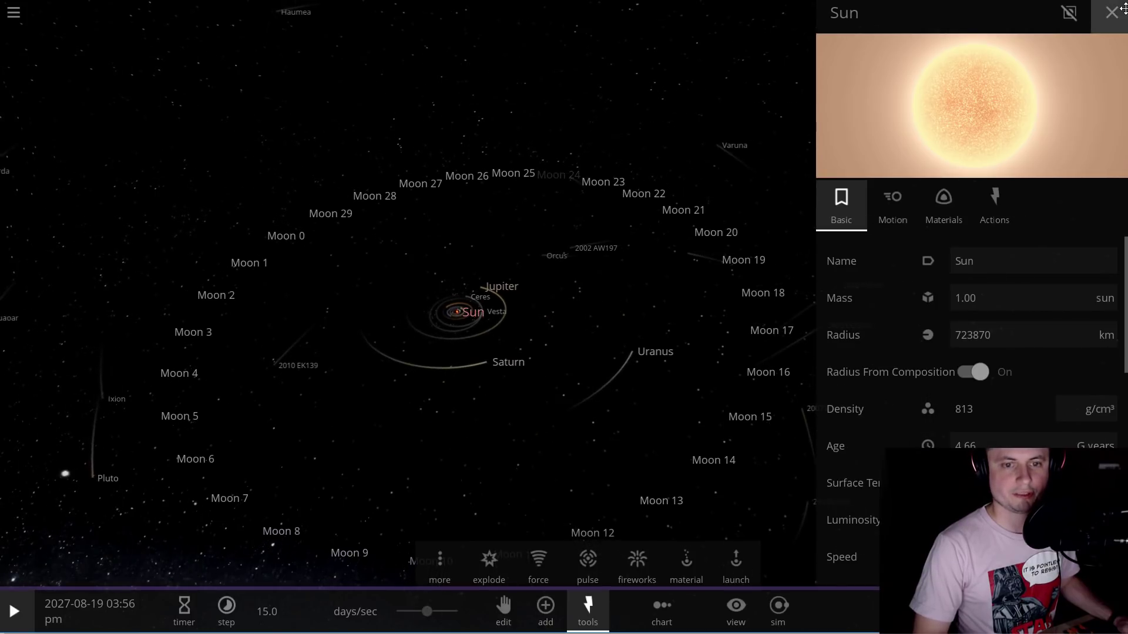
click(1123, 8)
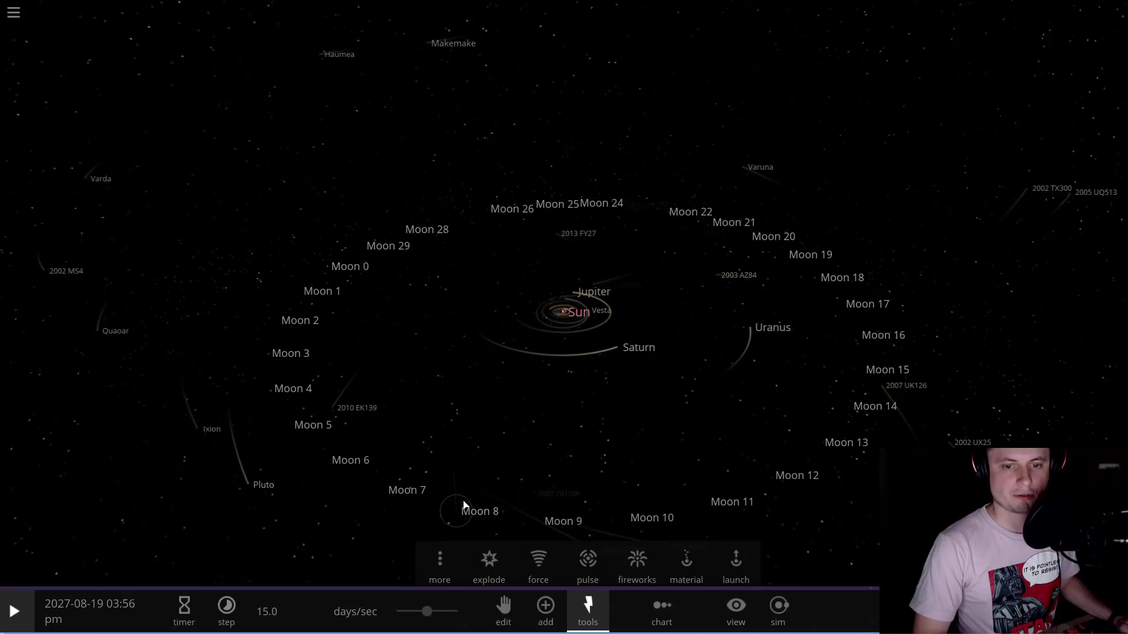
Step: Check the properties and orbit of Moon 8 in the new ring around the Sun
click(462, 508)
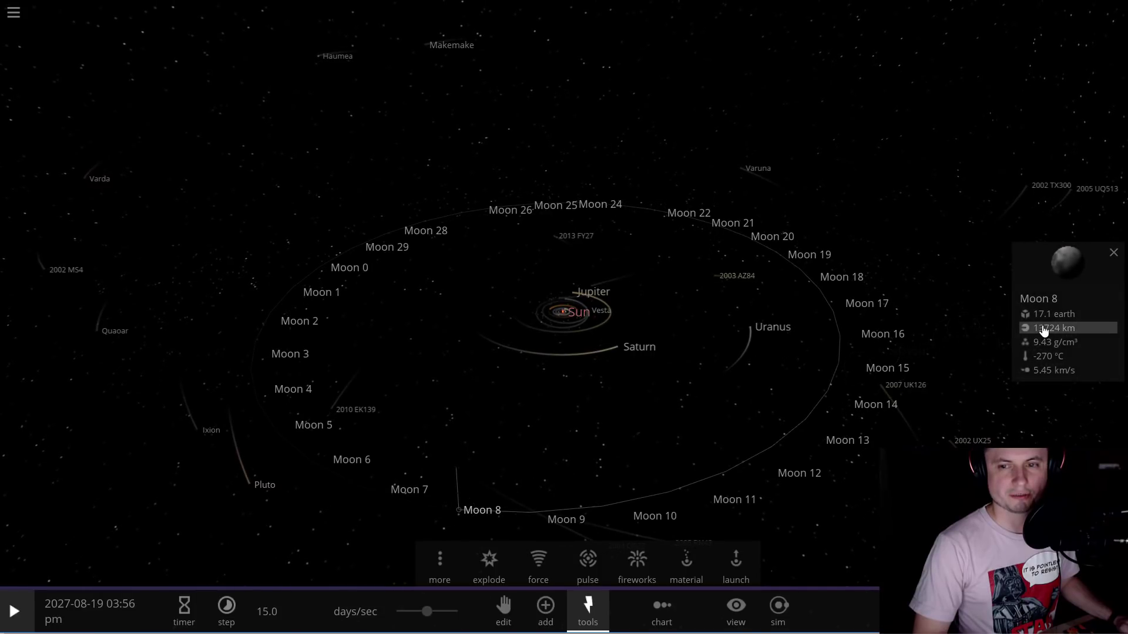
click(1057, 282)
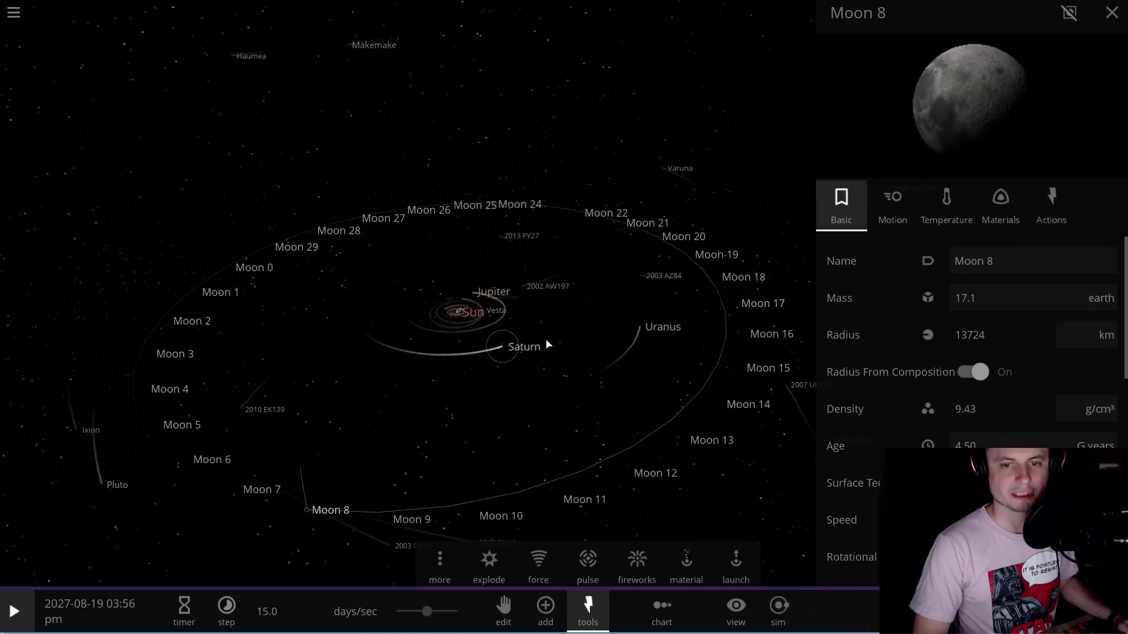
right_drag(572, 350, 623, 370)
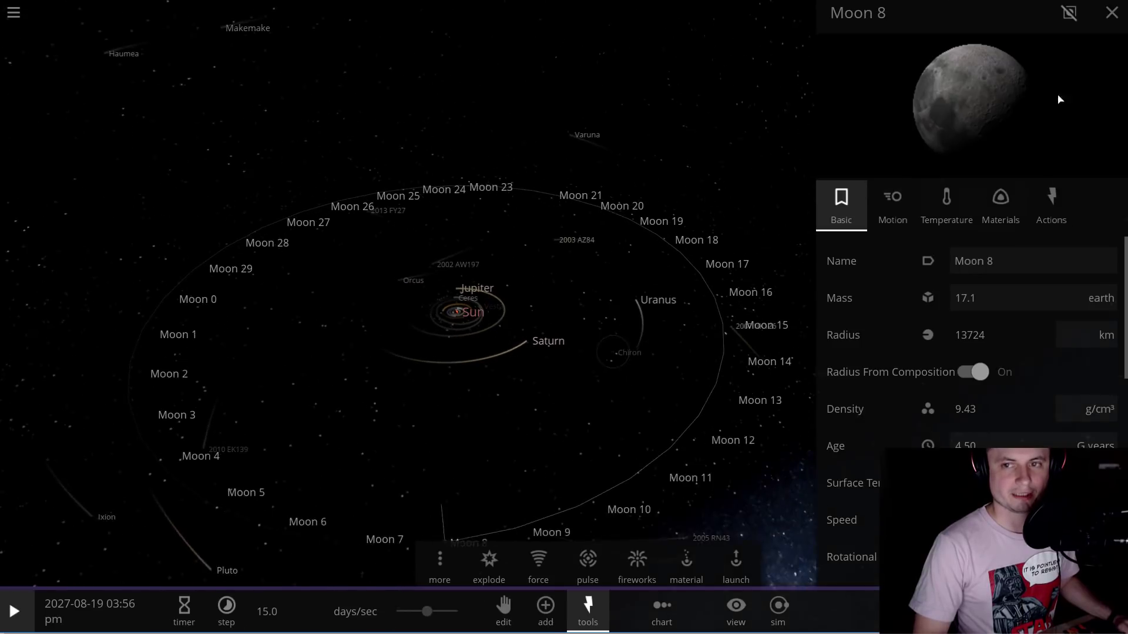
click(1111, 27)
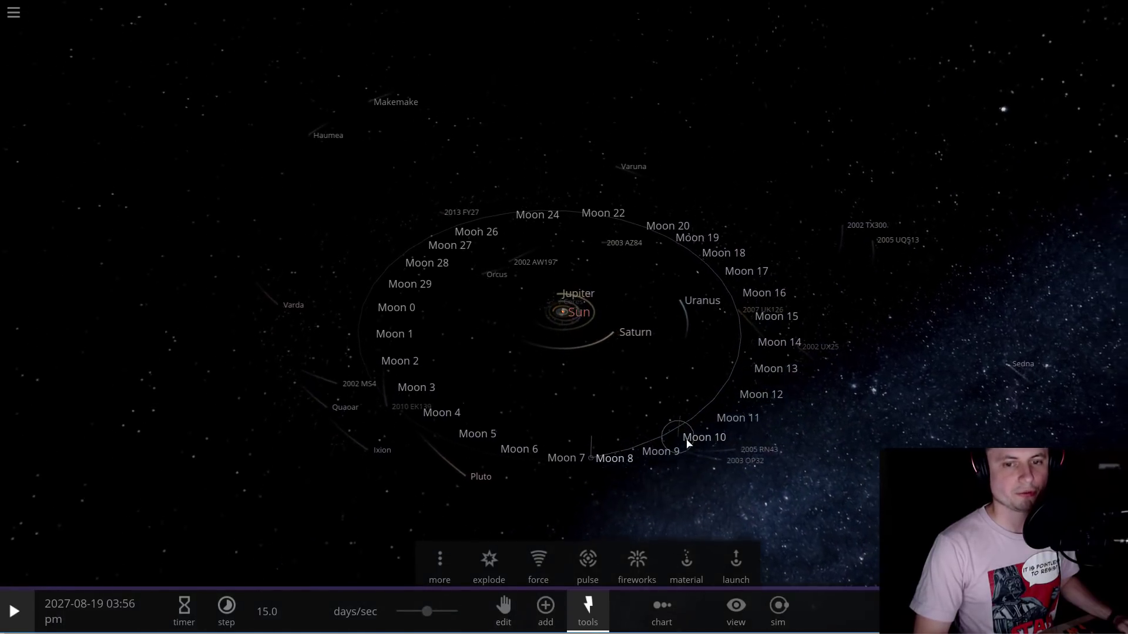
Step: Dismiss the properties of 2002 TX300 and run the simulation at a target speed of about 1.6 days/sec
click(985, 125)
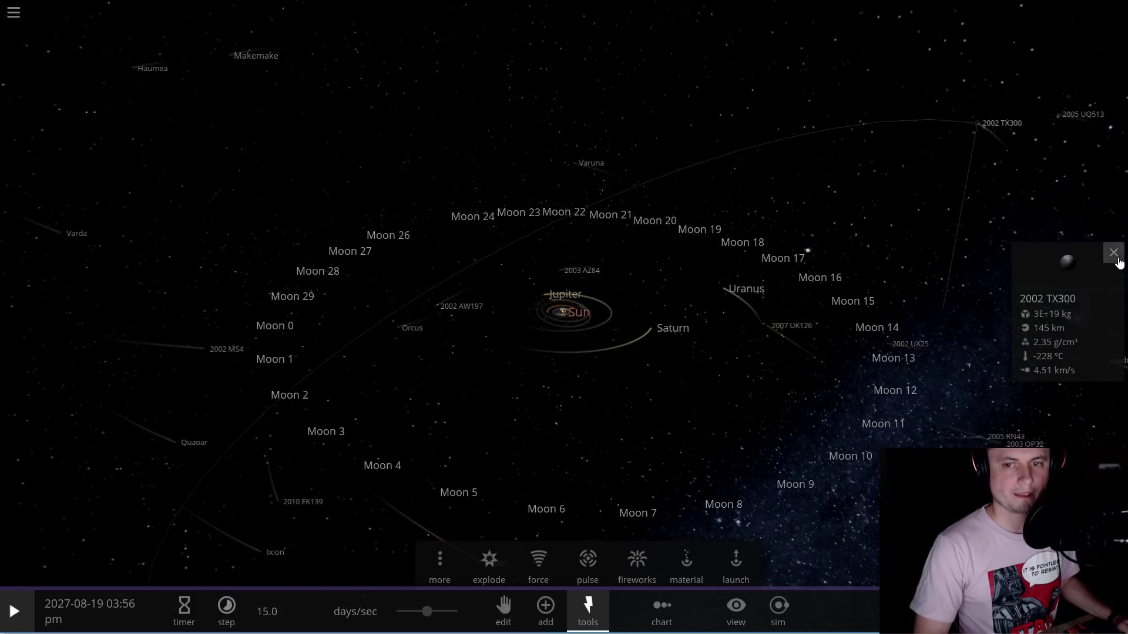
click(1114, 254)
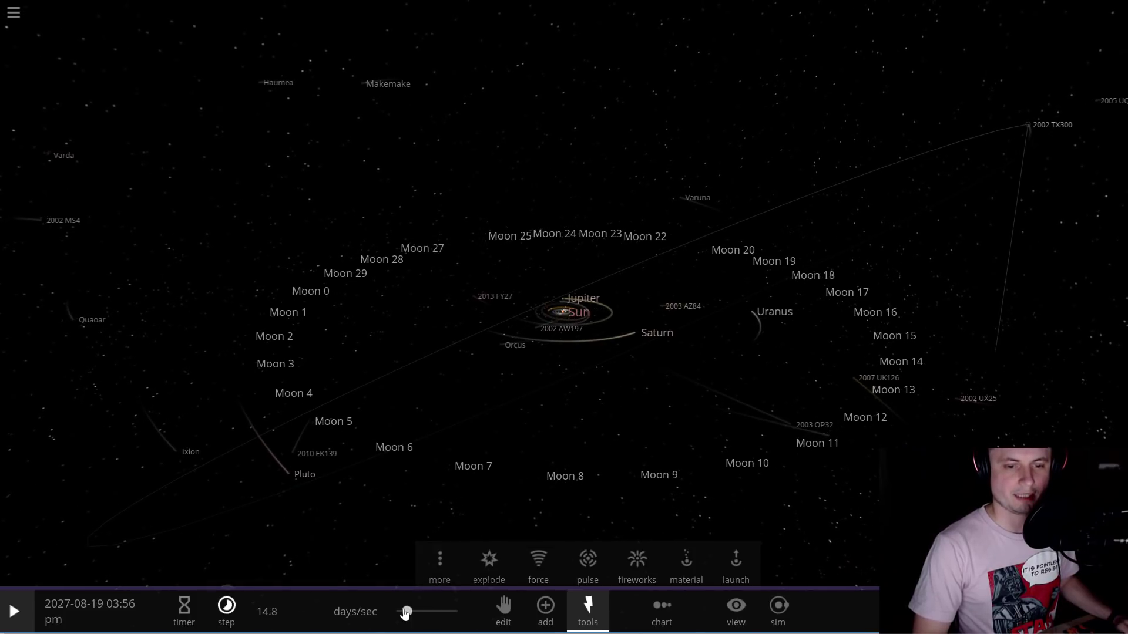
drag(404, 612, 404, 613)
key(space)
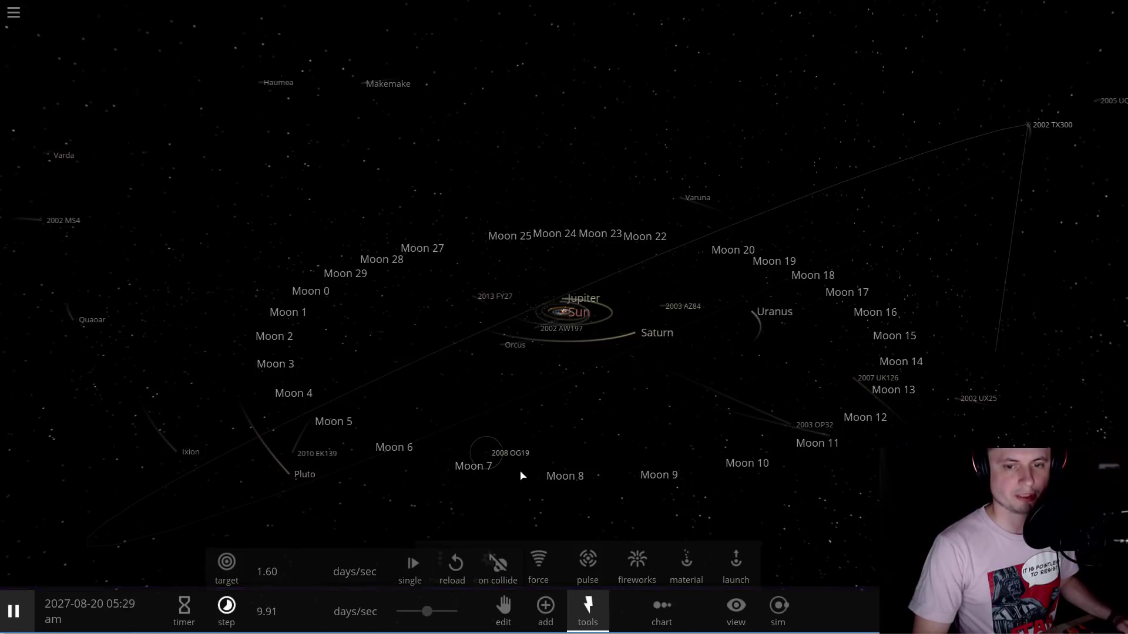
Step: Raise the running simulation's target speed to about 27 days/sec
drag(426, 618, 440, 619)
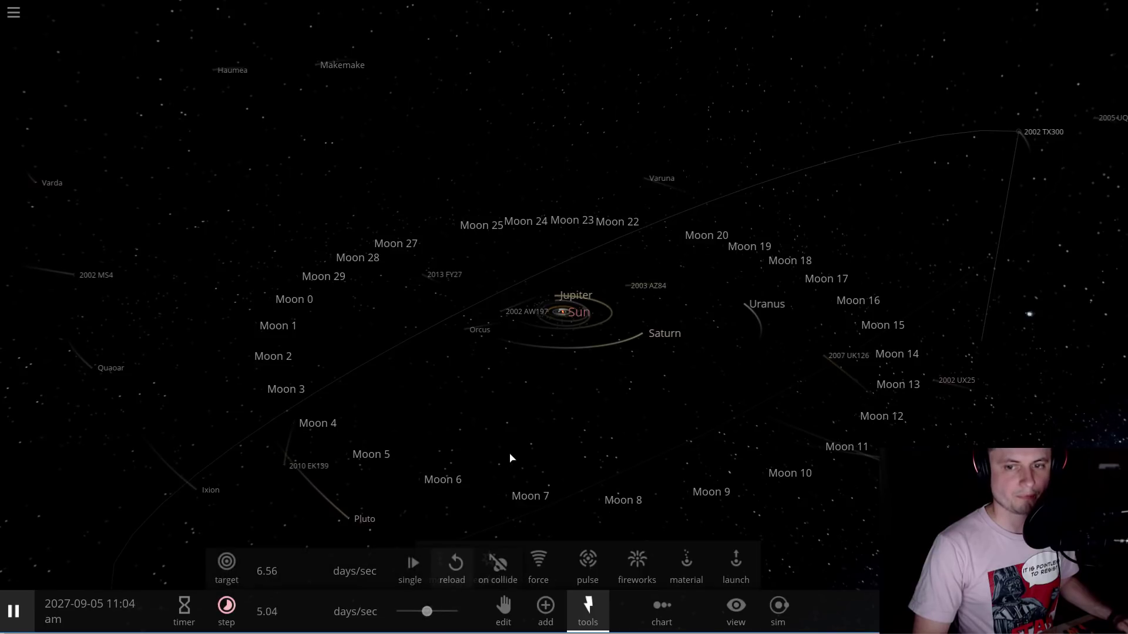
drag(427, 612, 441, 616)
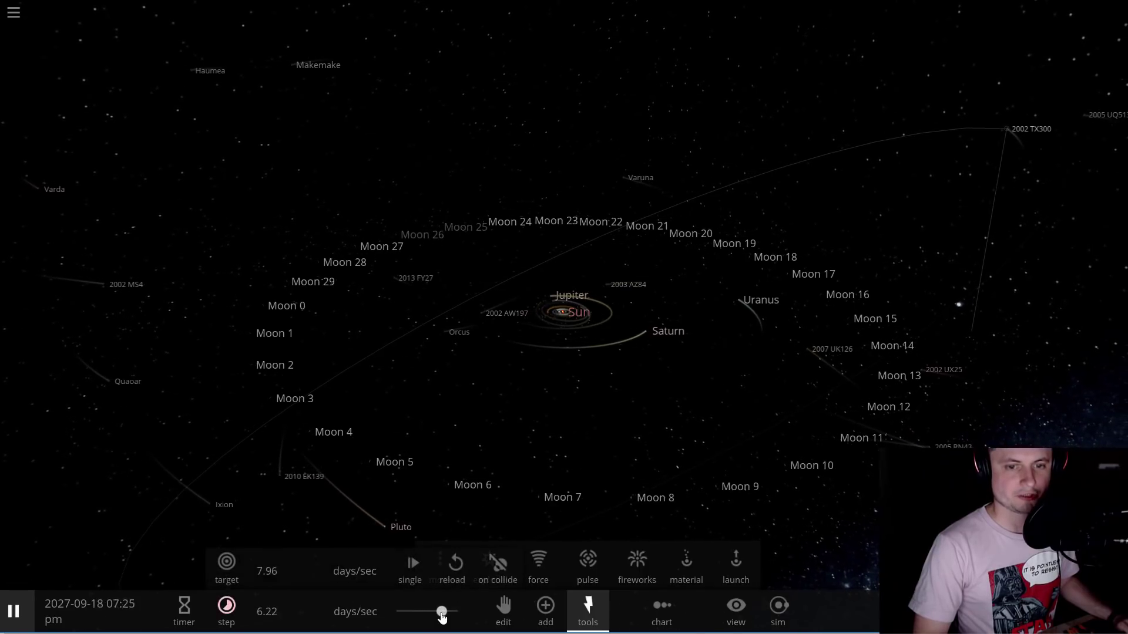
right_drag(493, 457, 503, 521)
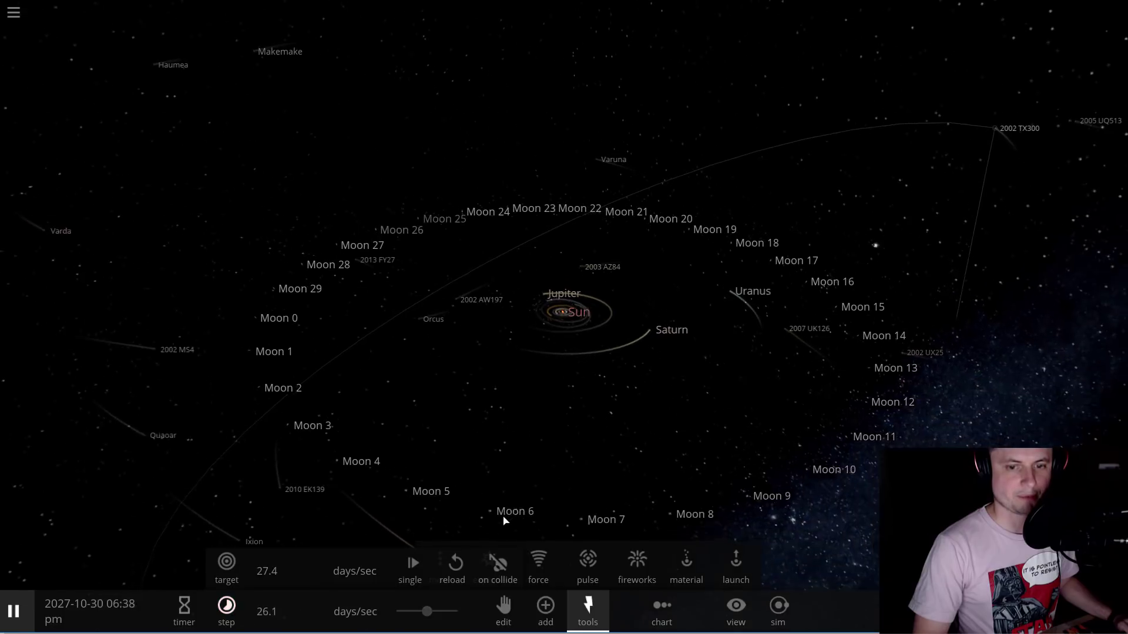
Step: Select Moon 6 in the ring and raise the simulation speed to about 5 months/sec
click(515, 527)
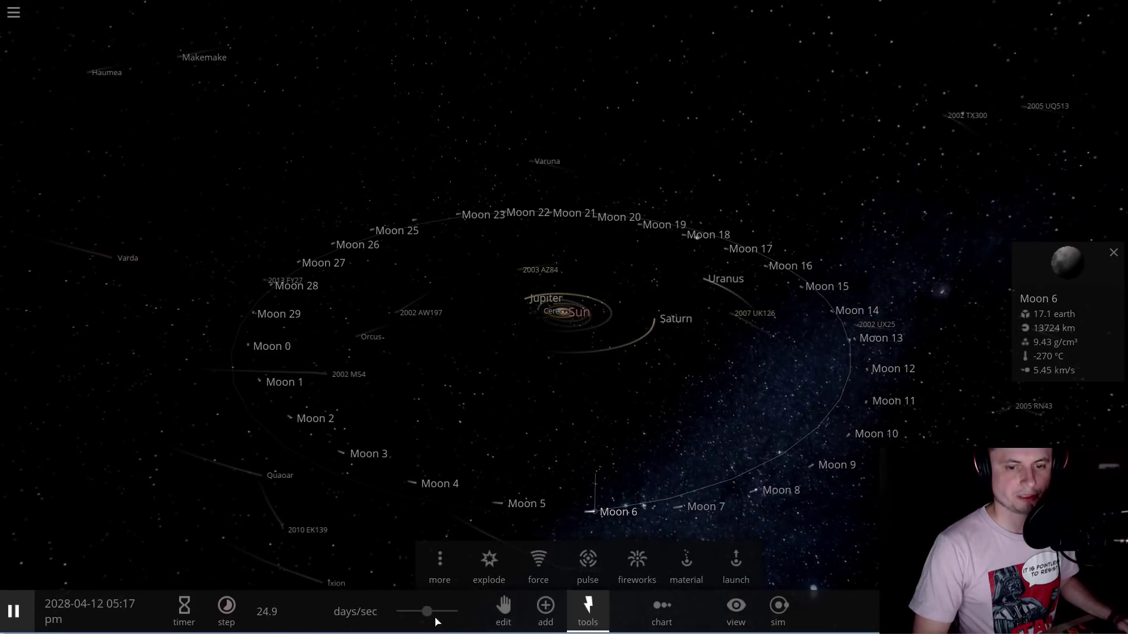
drag(427, 612, 437, 613)
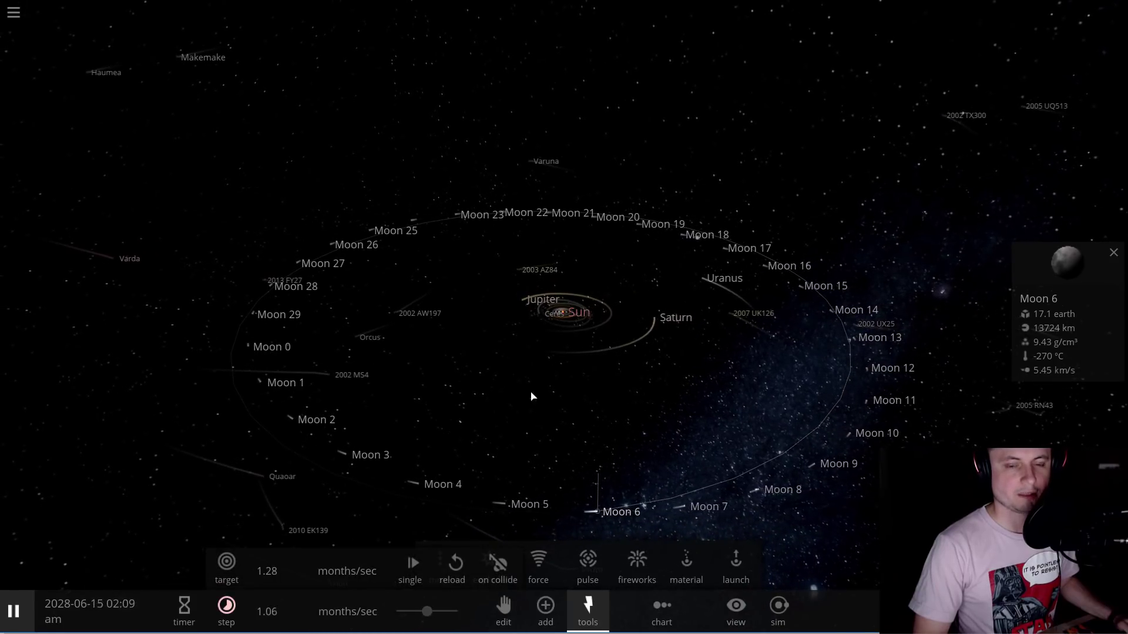
right_drag(530, 392, 470, 444)
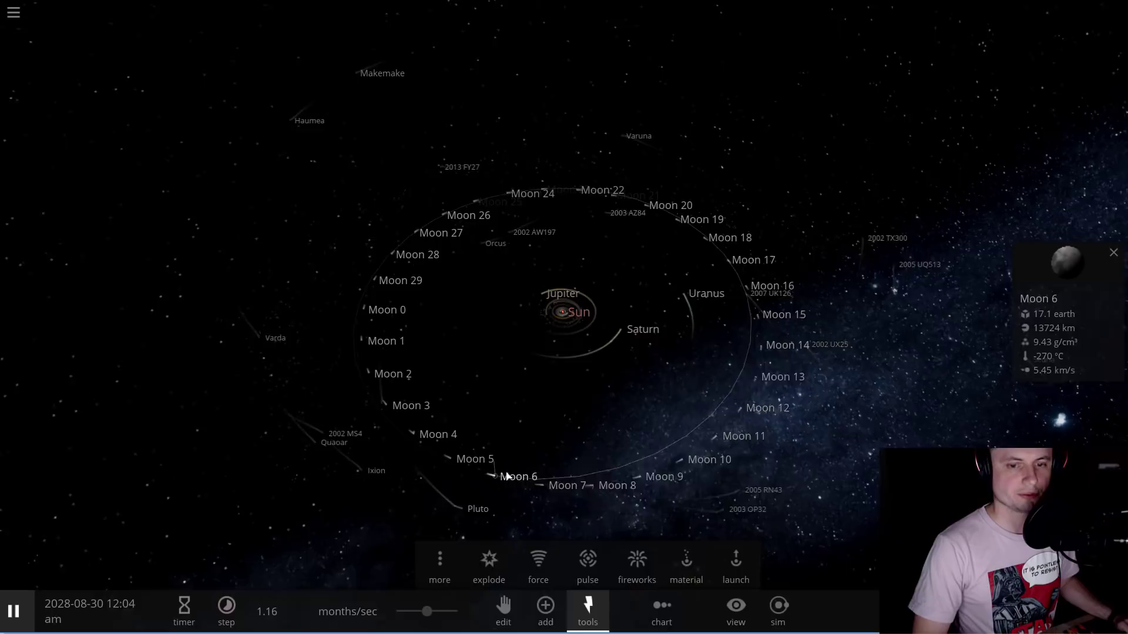
drag(427, 611, 441, 614)
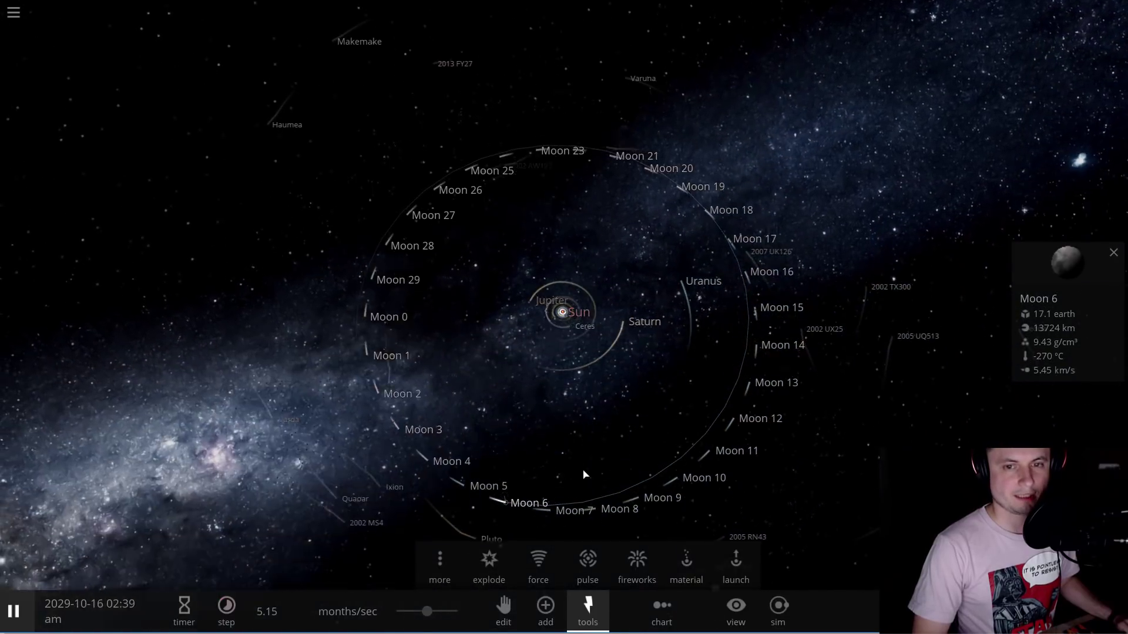
drag(623, 471, 632, 449)
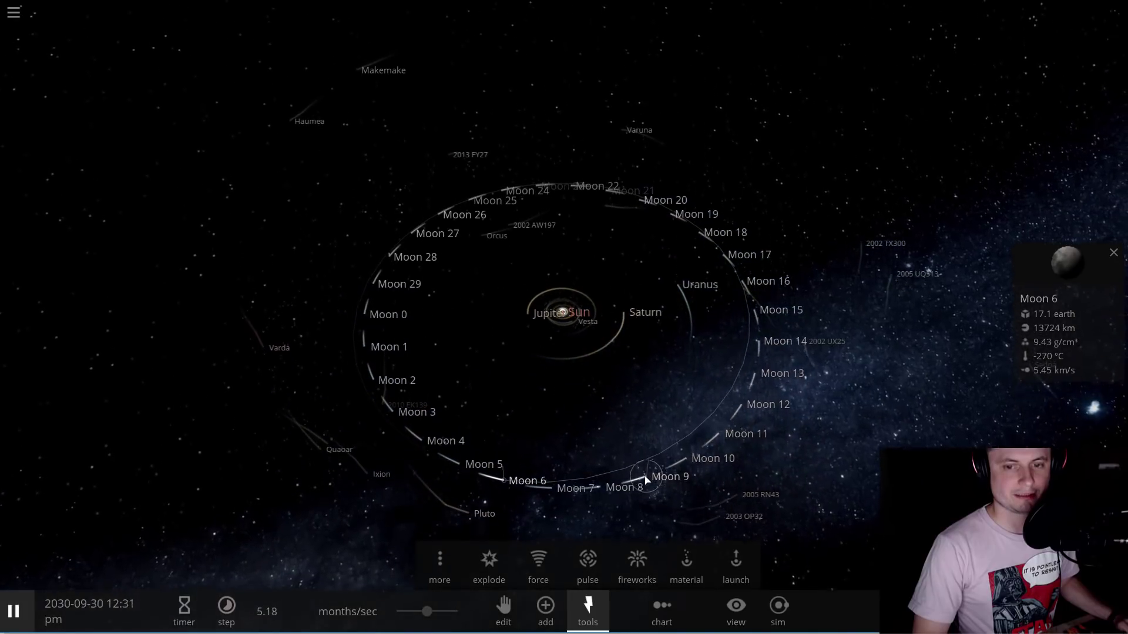
Step: Centre the view on Moon 9 and examine its motion along the ring relative to its neighbours
double_click(645, 478)
scroll(633, 407, up, 10)
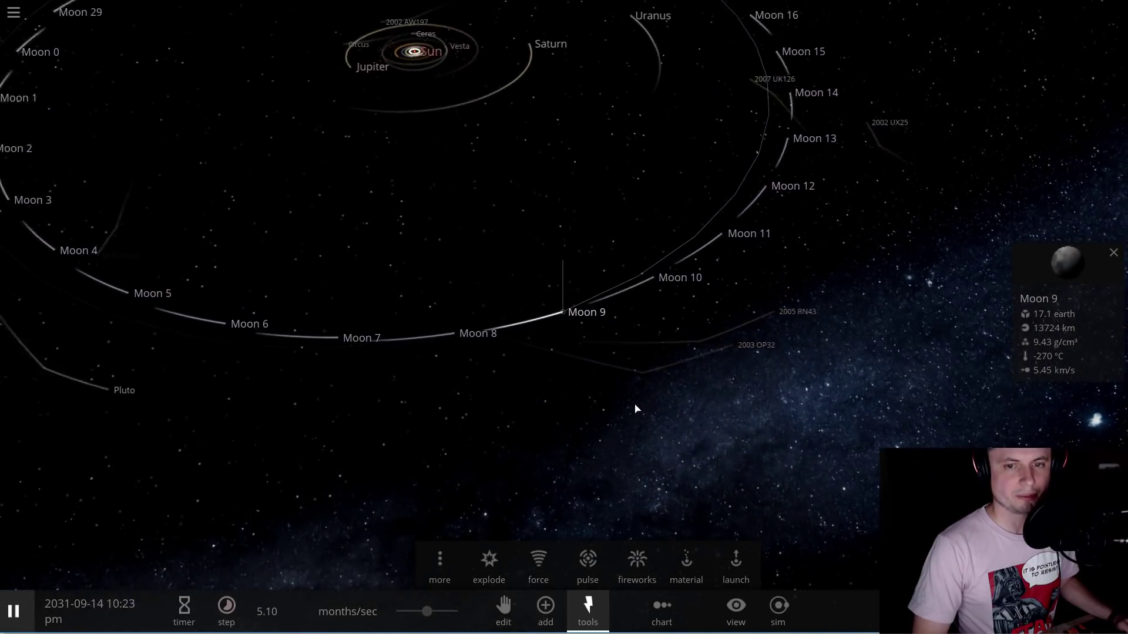
right_drag(633, 406, 604, 335)
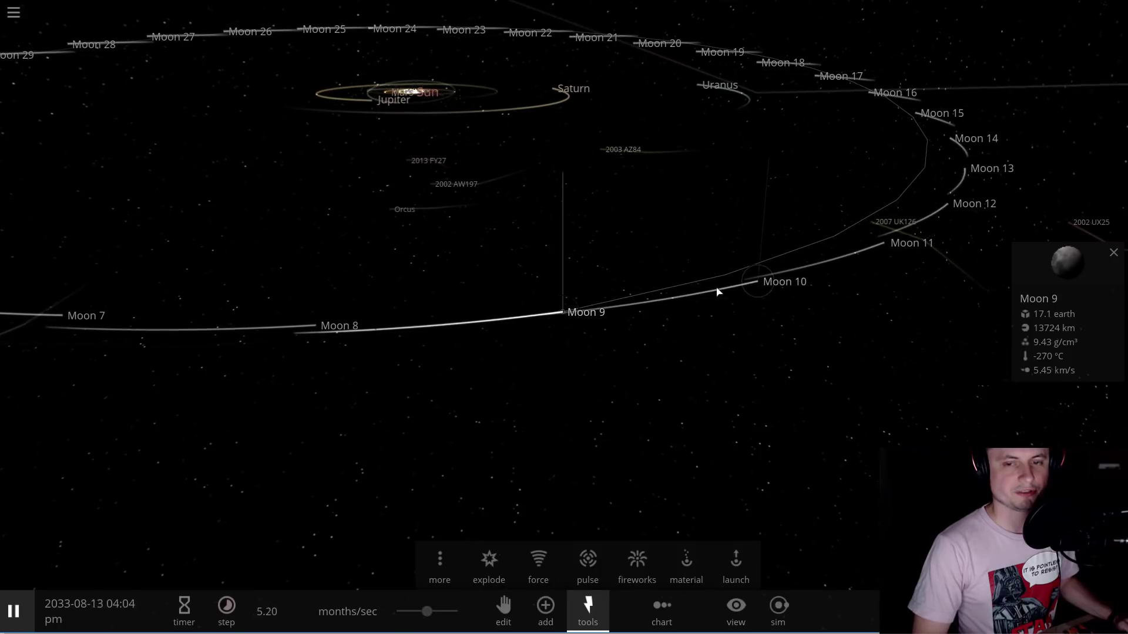
scroll(620, 326, down, 8)
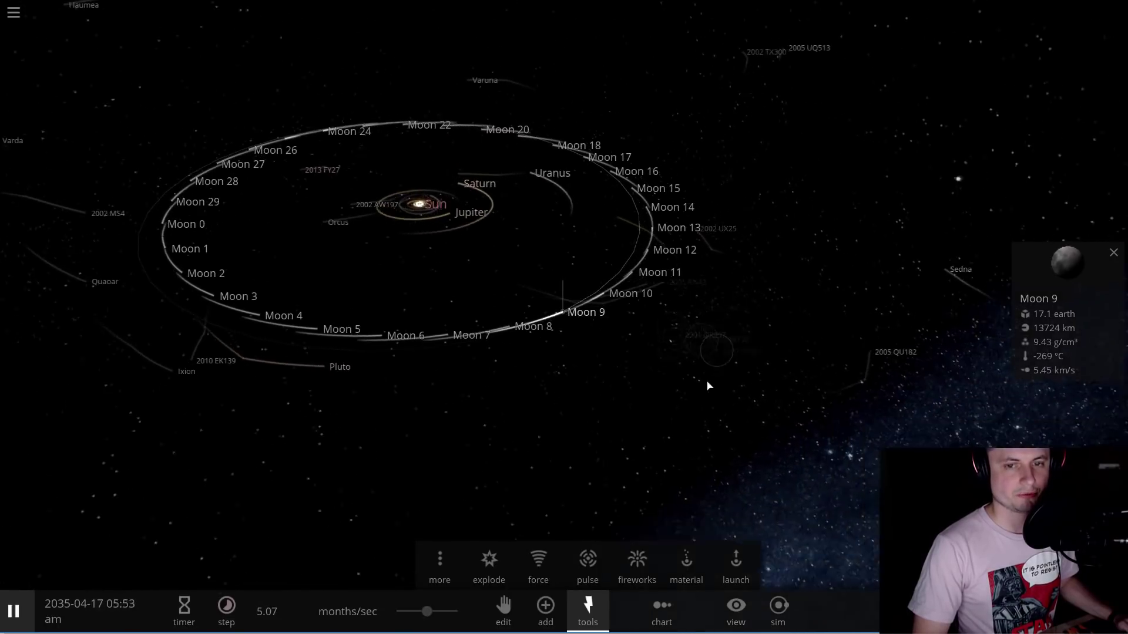
right_drag(708, 386, 510, 438)
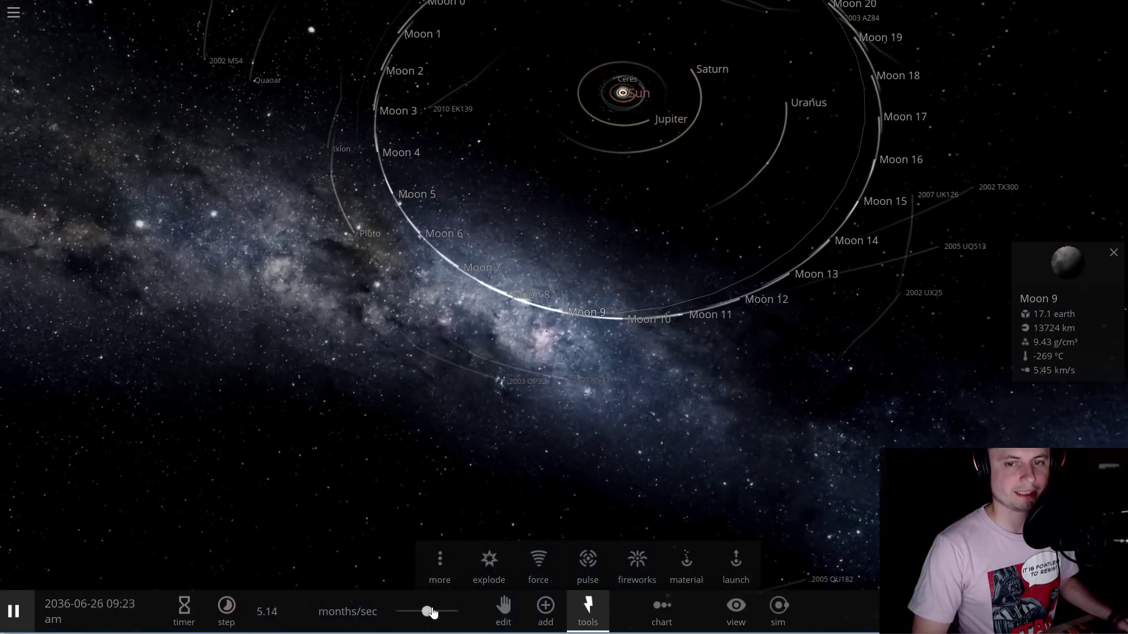
Step: Raise the simulation speed to about 2.4 years/sec and select the Sun, leaving the simulation running
click(226, 610)
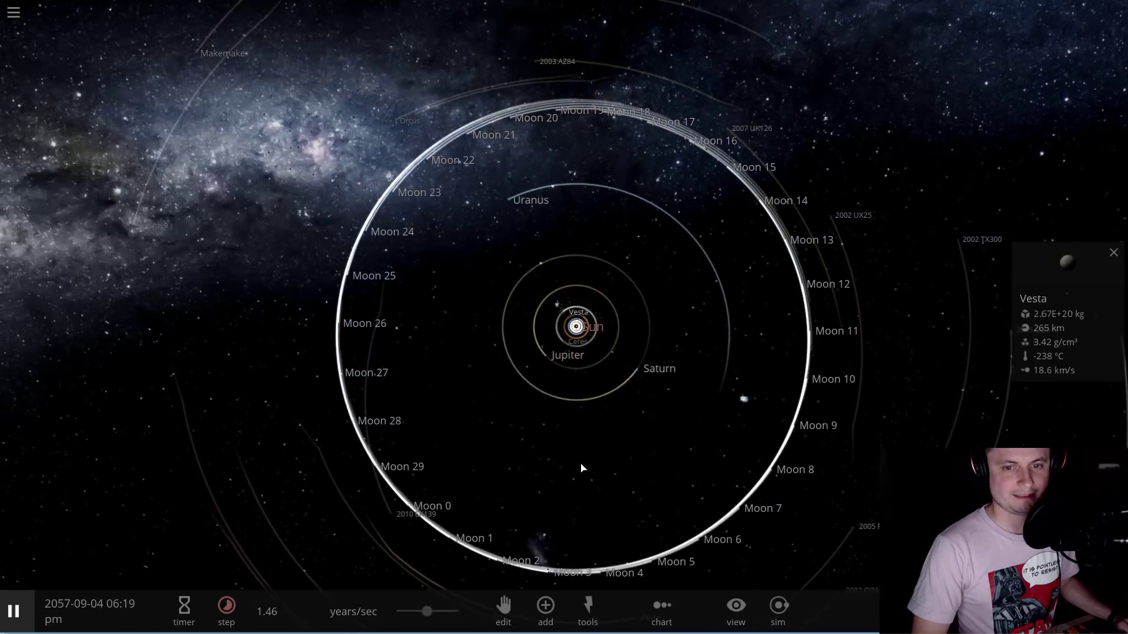
key(space)
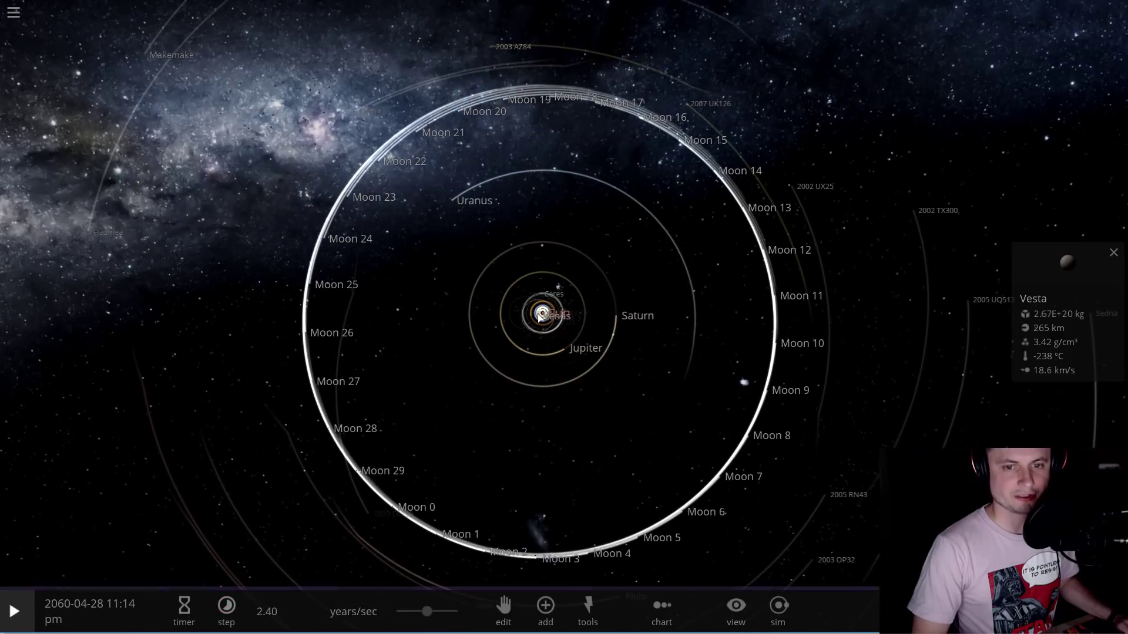
click(540, 316)
key(space)
key(space)
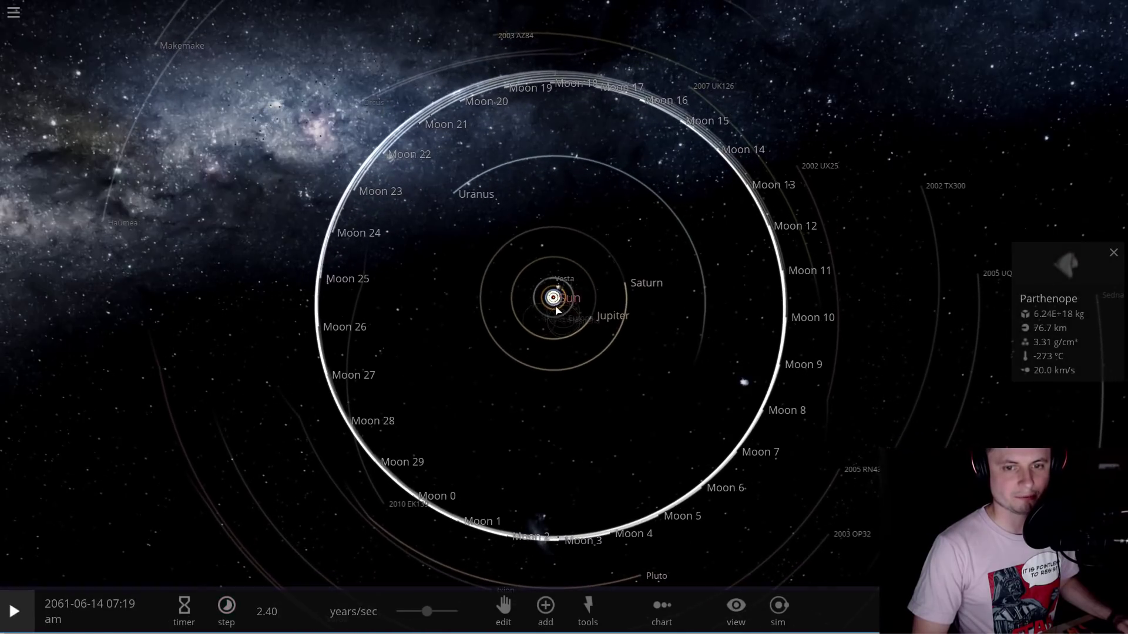
click(553, 297)
key(space)
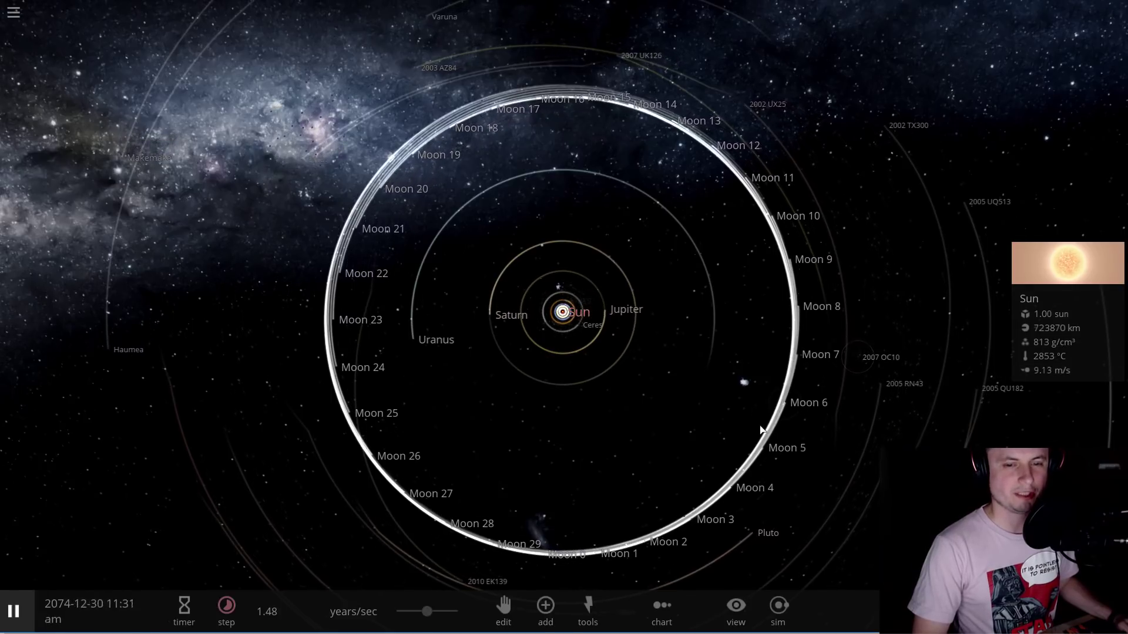
Step: Examine the trails of the ring bodies around the Sun from above, at an angle and edge-on
right_drag(761, 430, 790, 400)
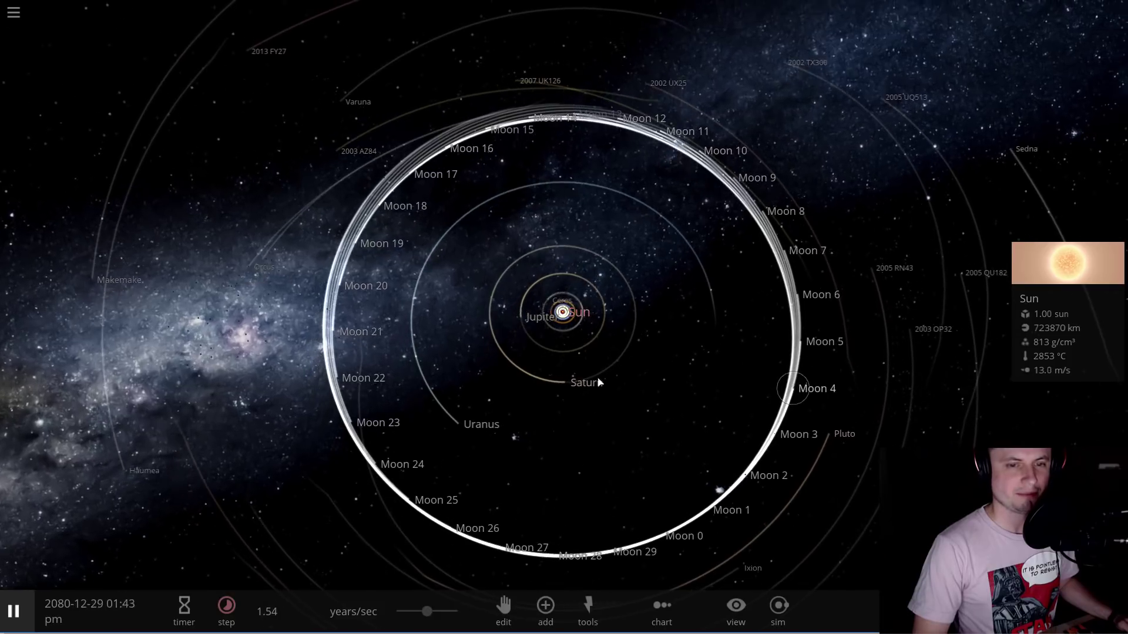
drag(599, 383, 703, 318)
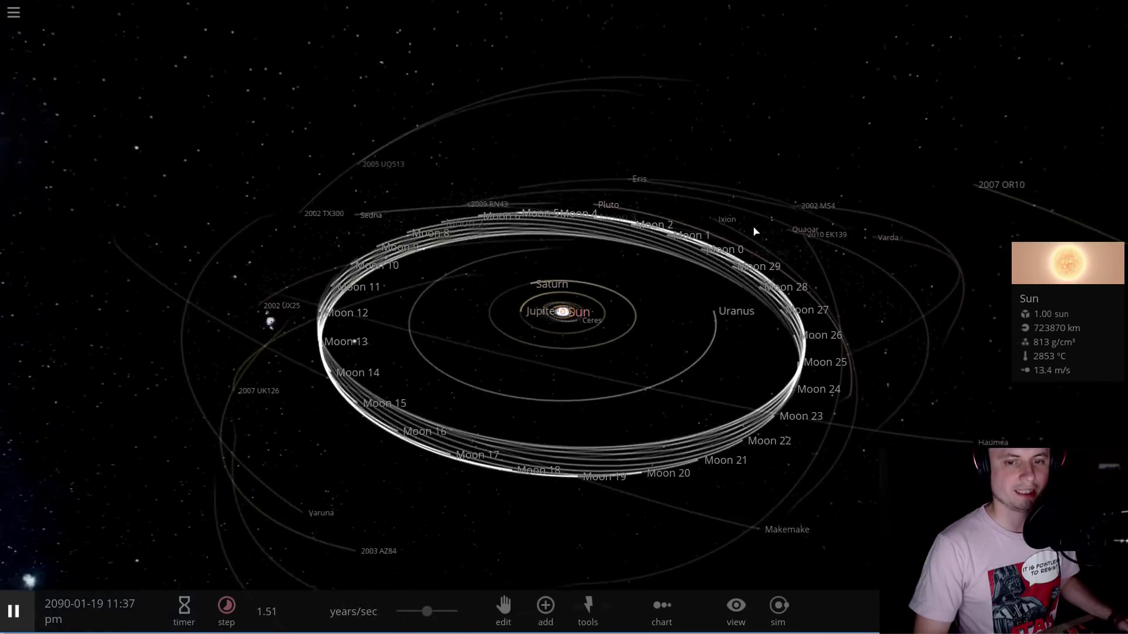
scroll(696, 338, up, 3)
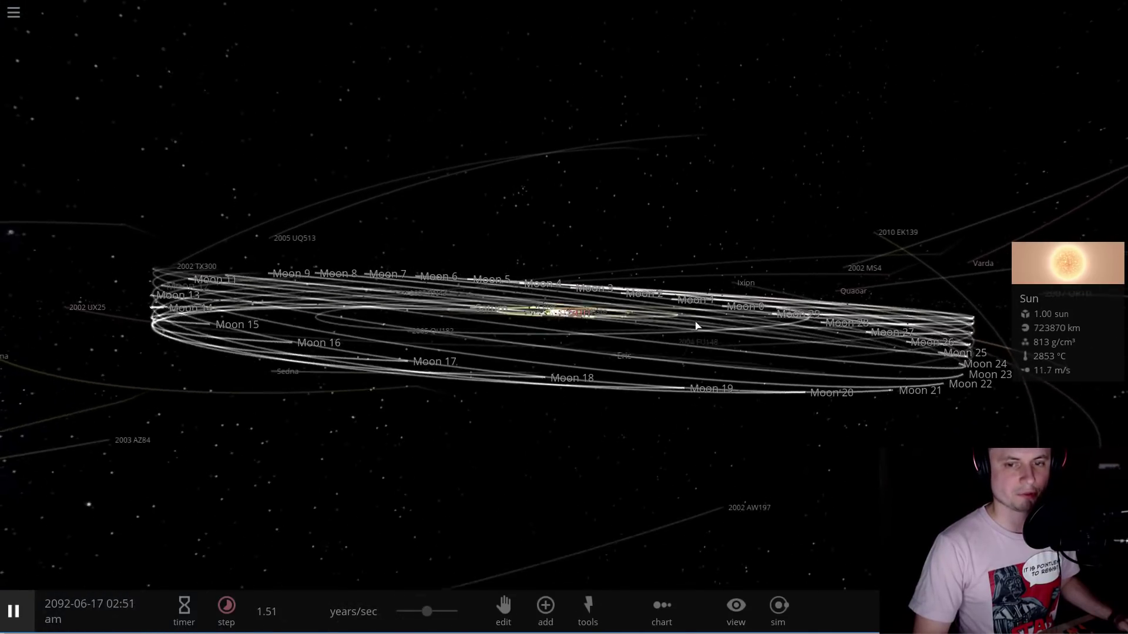
drag(695, 326, 699, 301)
scroll(599, 317, up, 4)
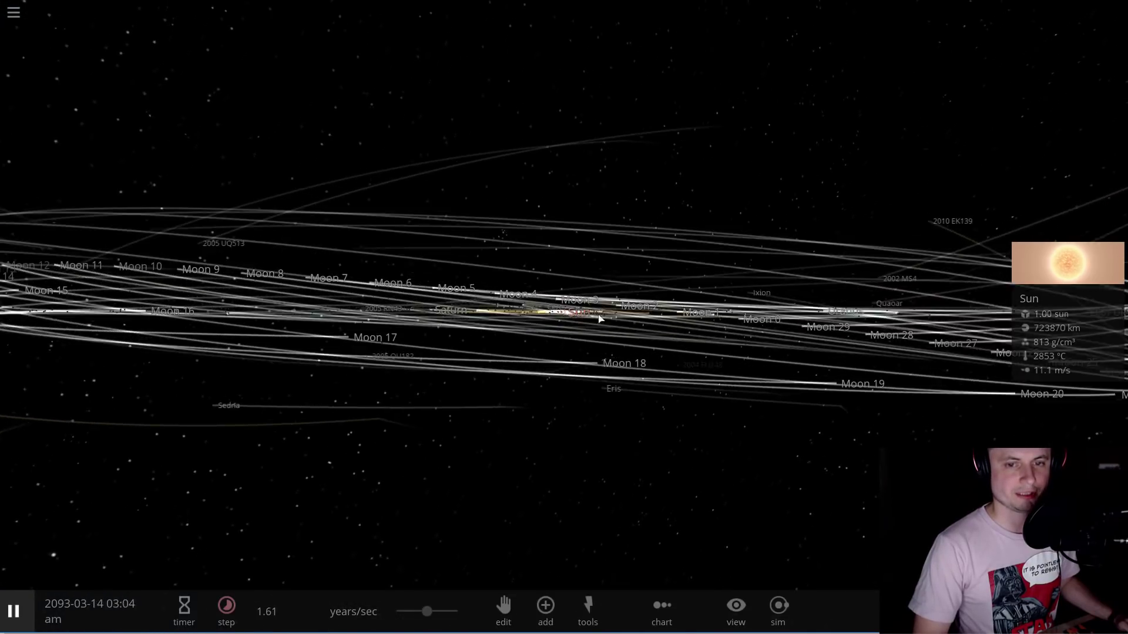
drag(492, 232, 583, 413)
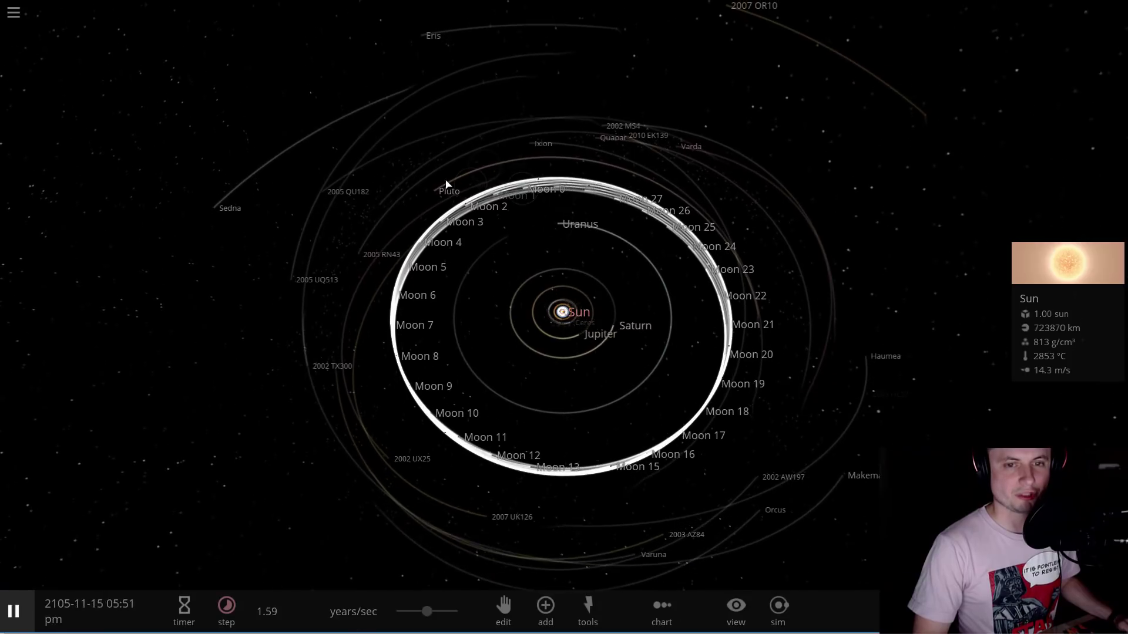
Step: Select Pluto and examine its path just outside the ring while the simulation runs
click(435, 202)
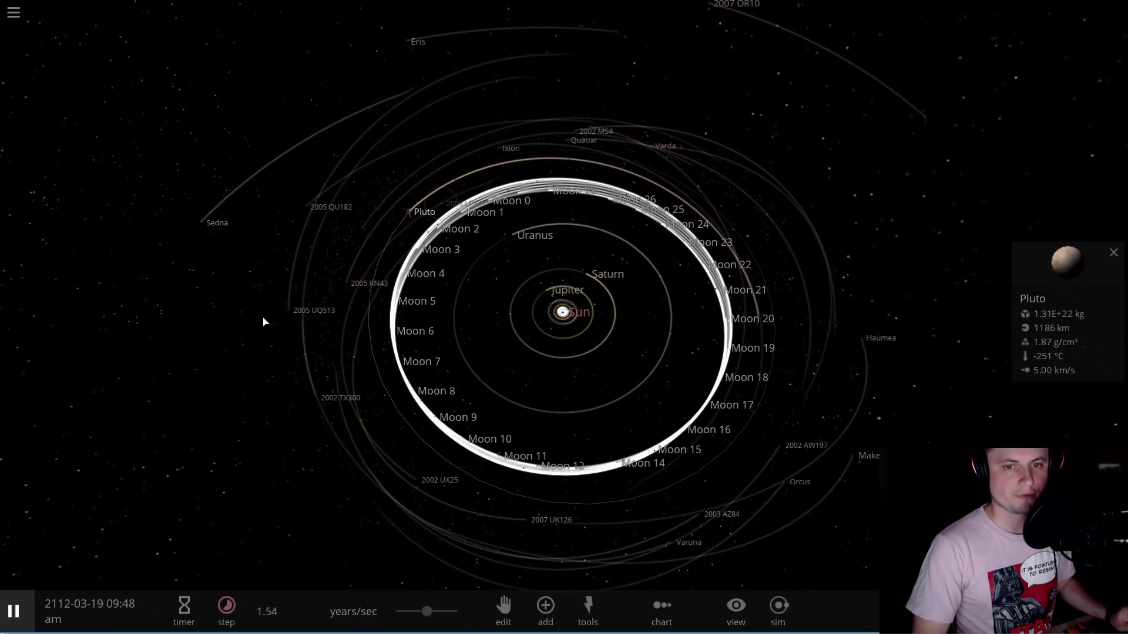
right_drag(284, 382, 412, 387)
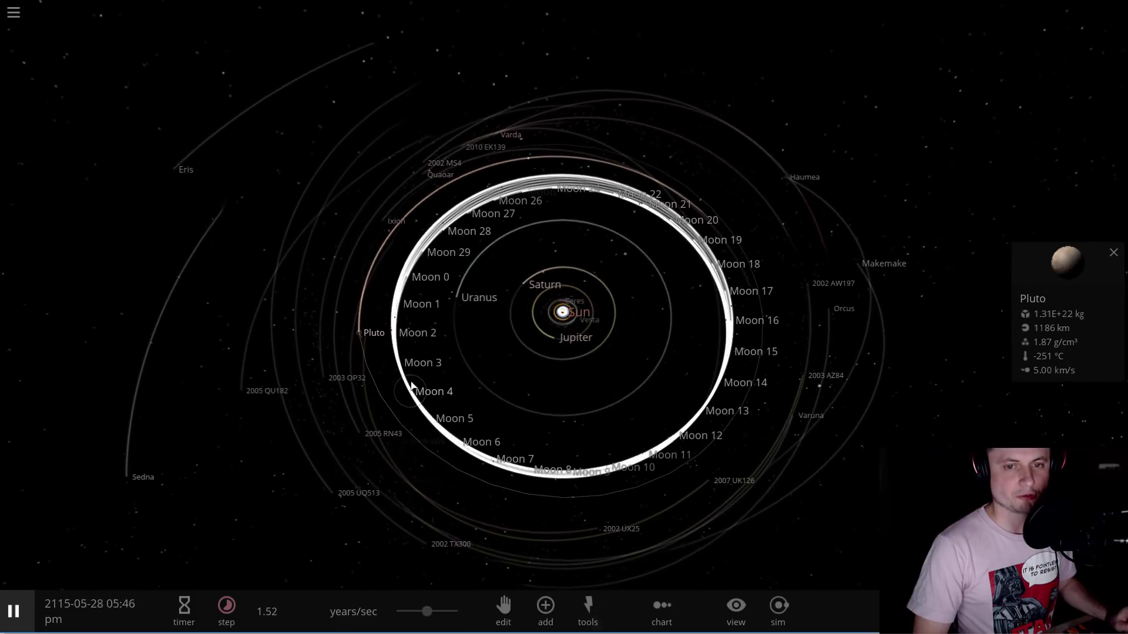
drag(411, 387, 410, 443)
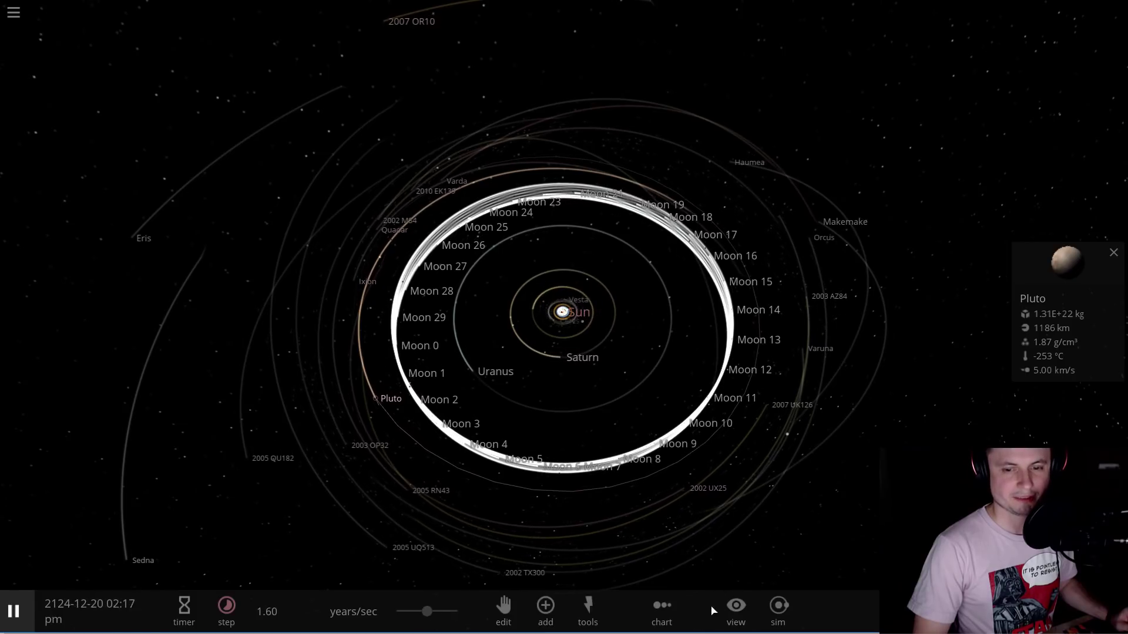
Step: Display the bodies' orbits instead of their trails
click(736, 611)
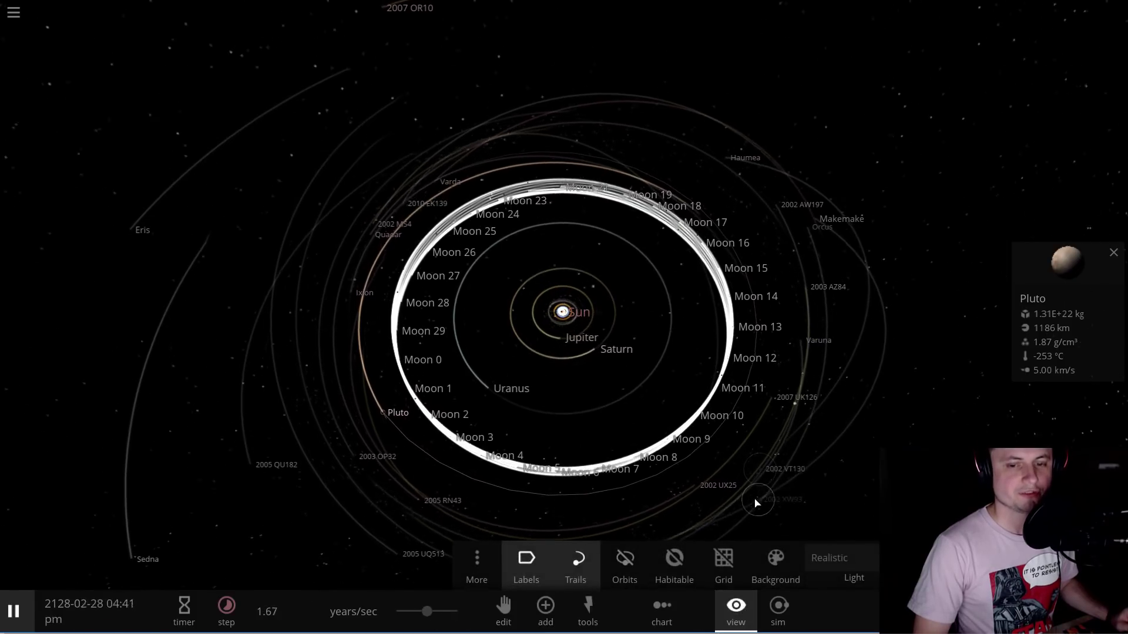
click(624, 564)
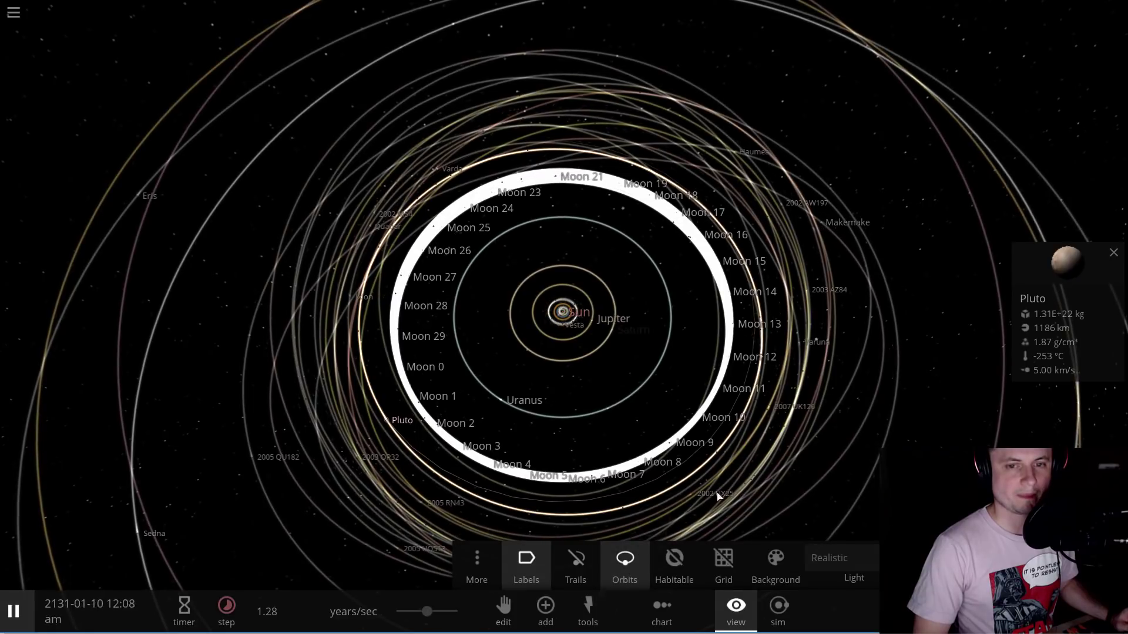
click(745, 608)
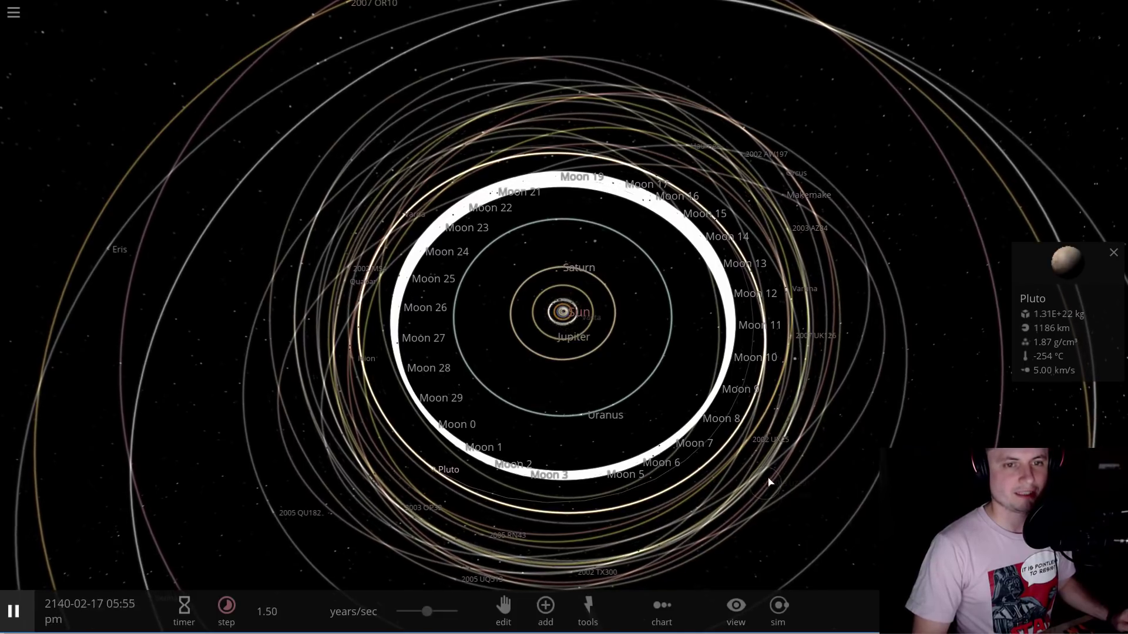
Step: Examine the orbits of the ring bodies, Pluto and the outer dwarf planets from above and from the side
scroll(769, 482, down, 5)
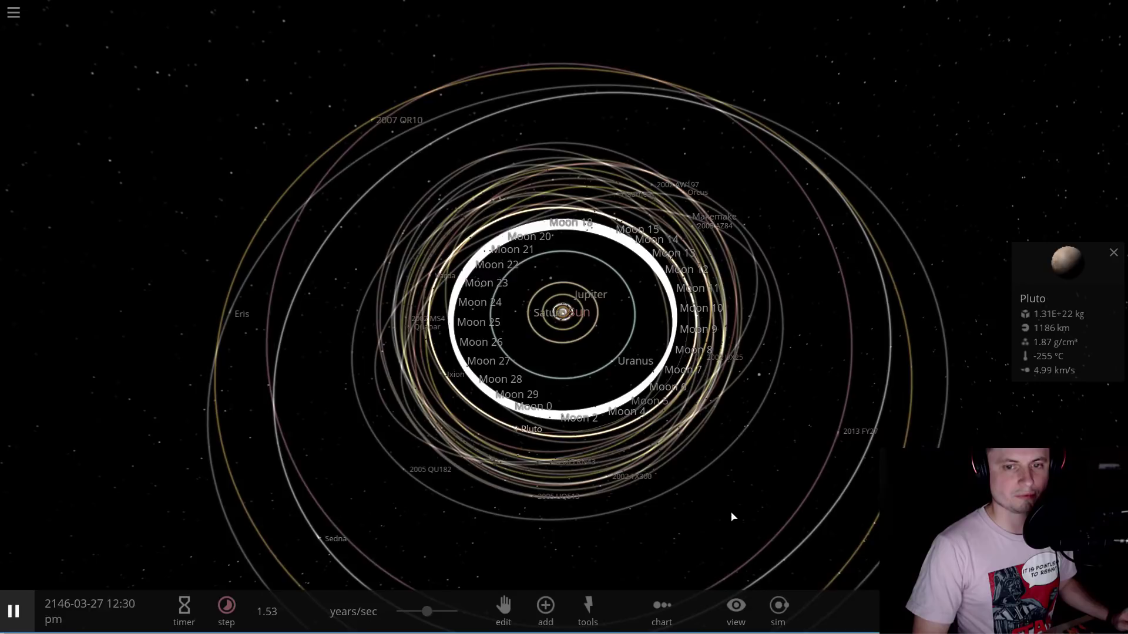
right_drag(749, 506, 745, 542)
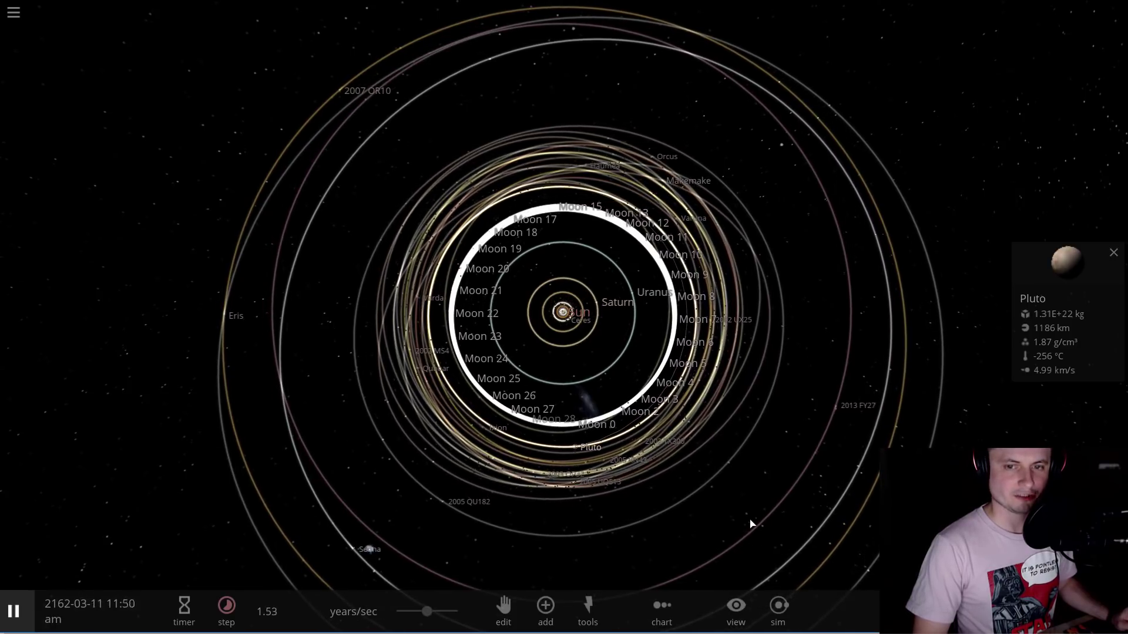
right_drag(748, 514, 748, 503)
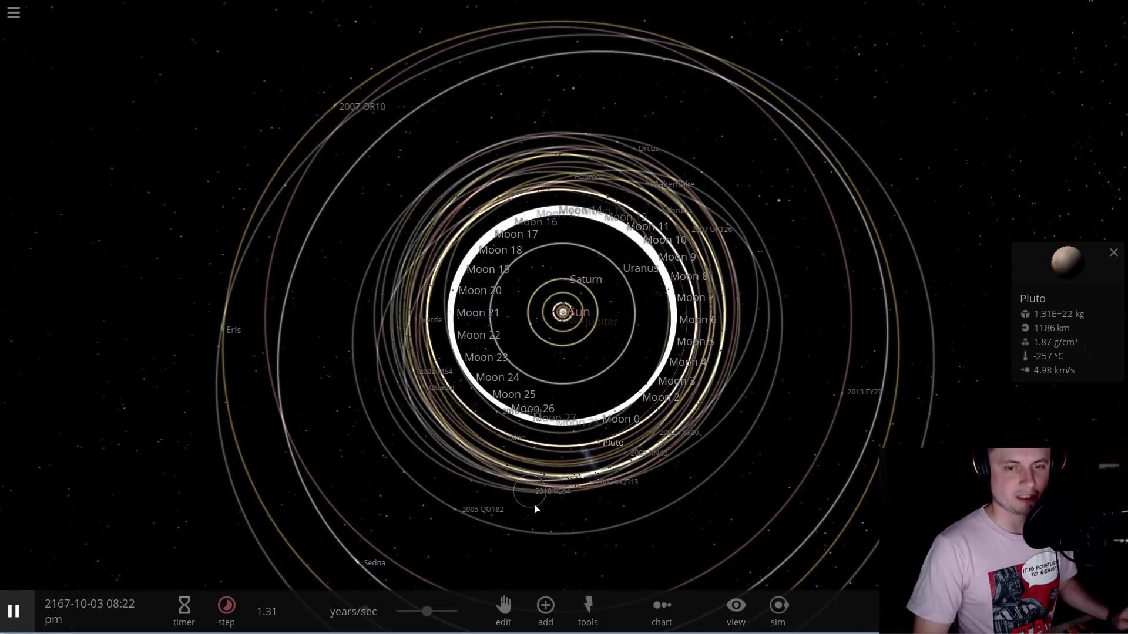
right_drag(564, 471, 614, 418)
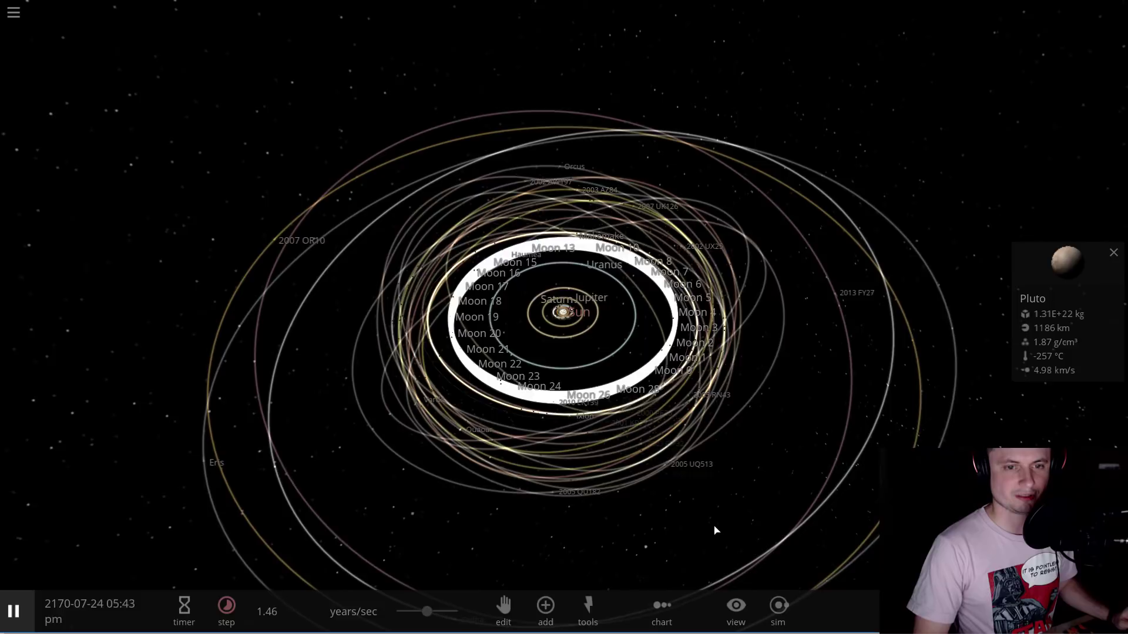
drag(722, 506, 778, 420)
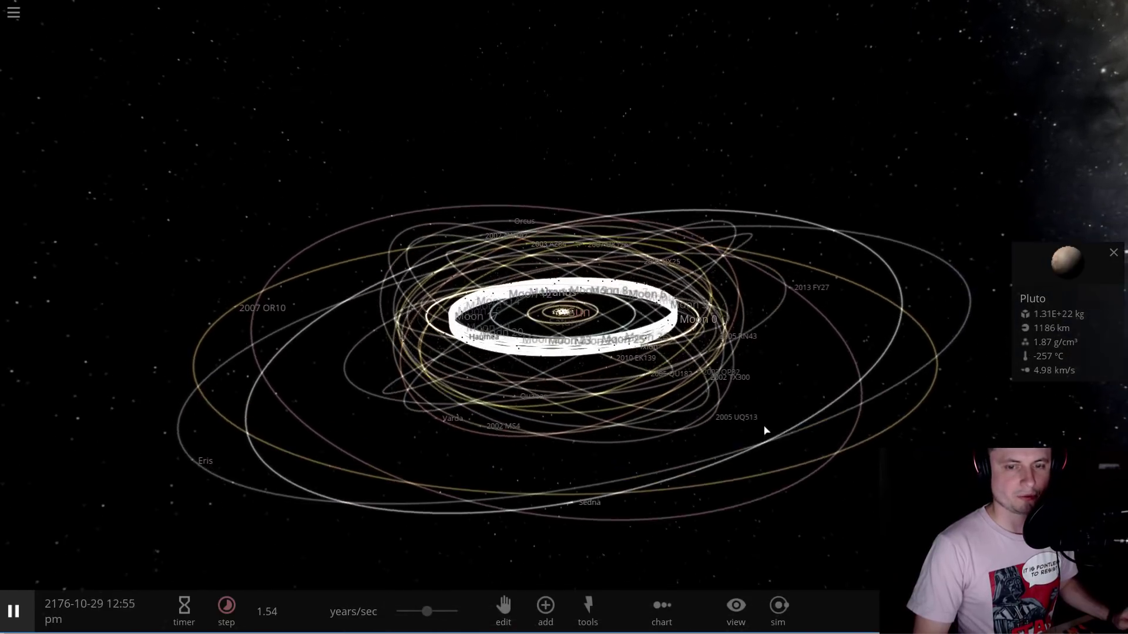
right_drag(764, 431, 710, 395)
scroll(710, 396, up, 8)
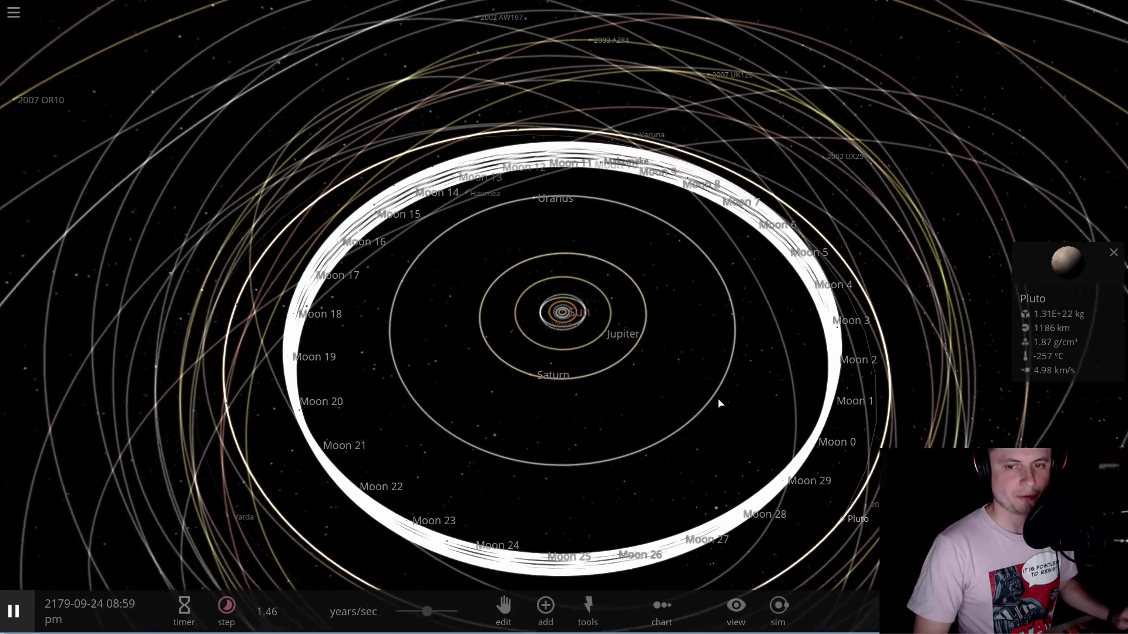
Step: Examine the ring's orbits around the Sun, first close up and then out to Sedna and 2013 FY27
drag(720, 403, 640, 460)
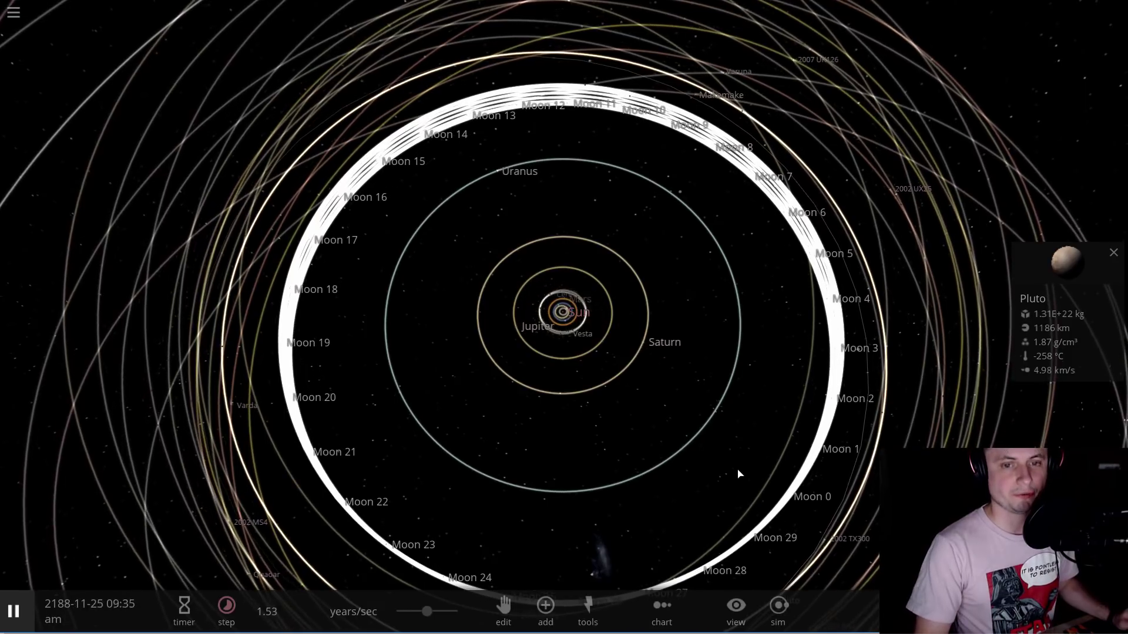
drag(755, 454, 740, 468)
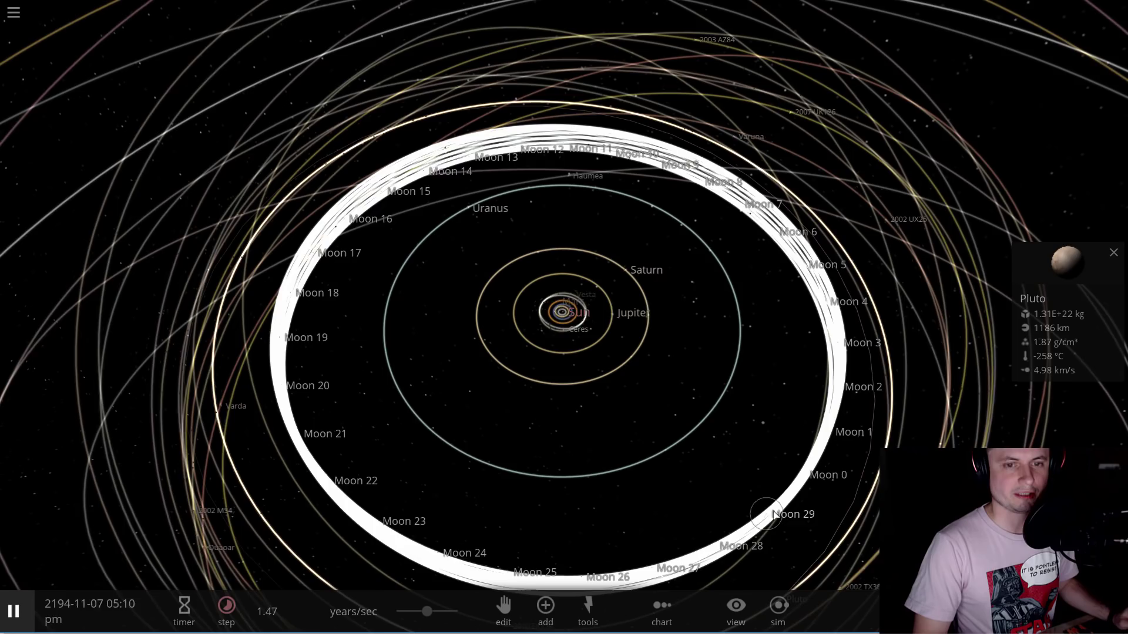
drag(743, 507, 597, 321)
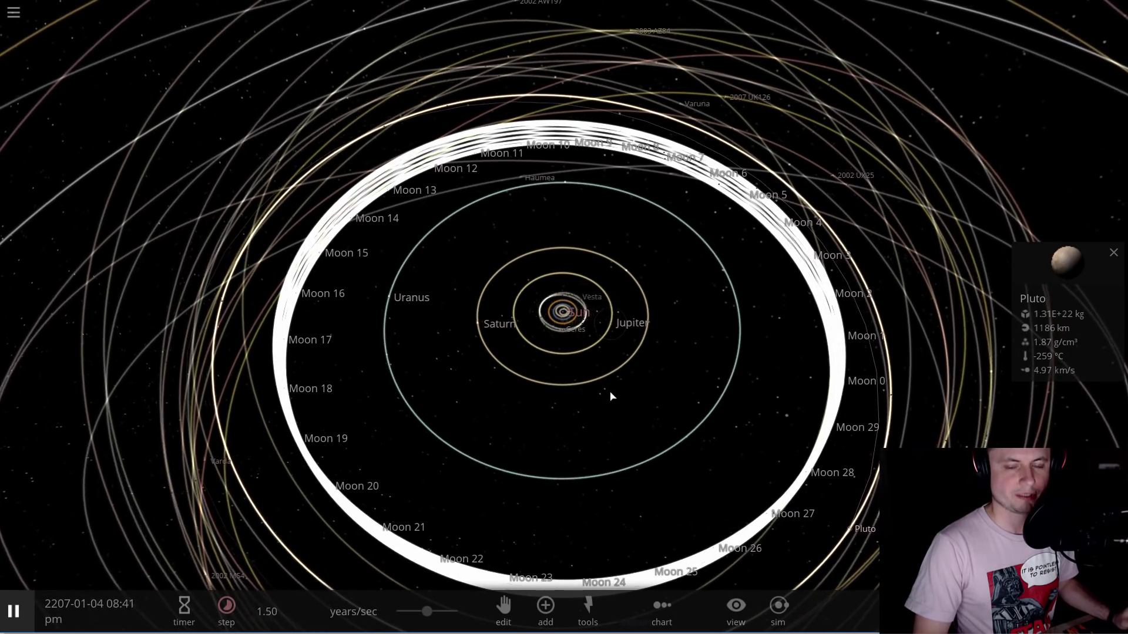
scroll(617, 393, down, 4)
scroll(713, 382, down, 2)
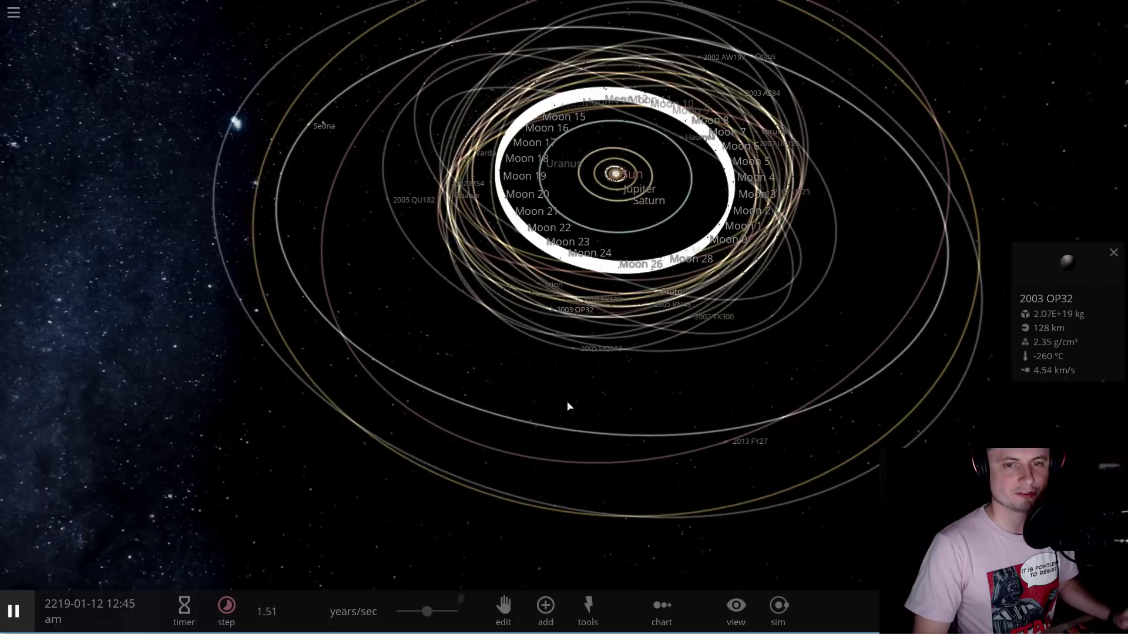
scroll(615, 388, up, 3)
right_drag(615, 387, 621, 342)
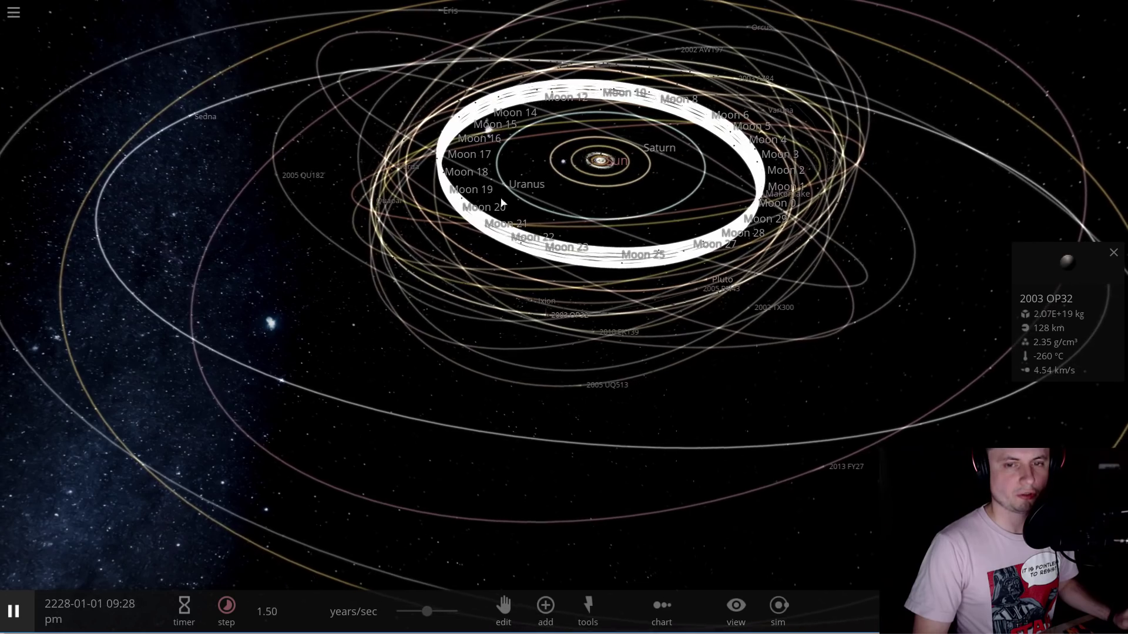
Step: Centre the view on the inner Solar System and examine the ring orbits from above and at a low angle
double_click(597, 164)
right_drag(646, 247, 772, 349)
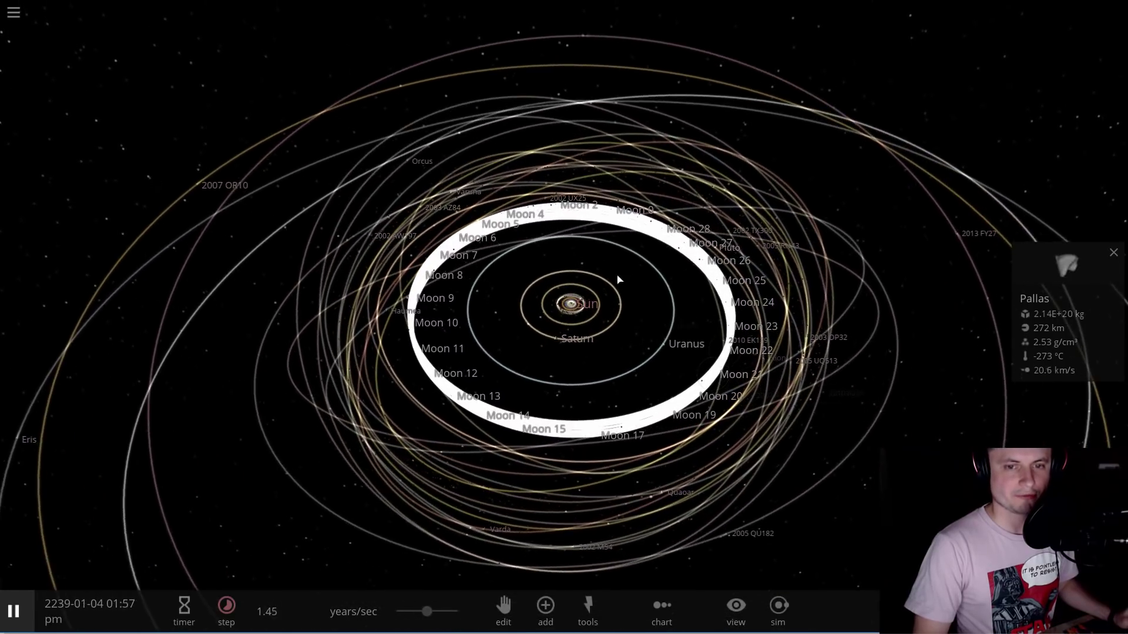
right_drag(573, 521, 662, 401)
scroll(679, 392, up, 4)
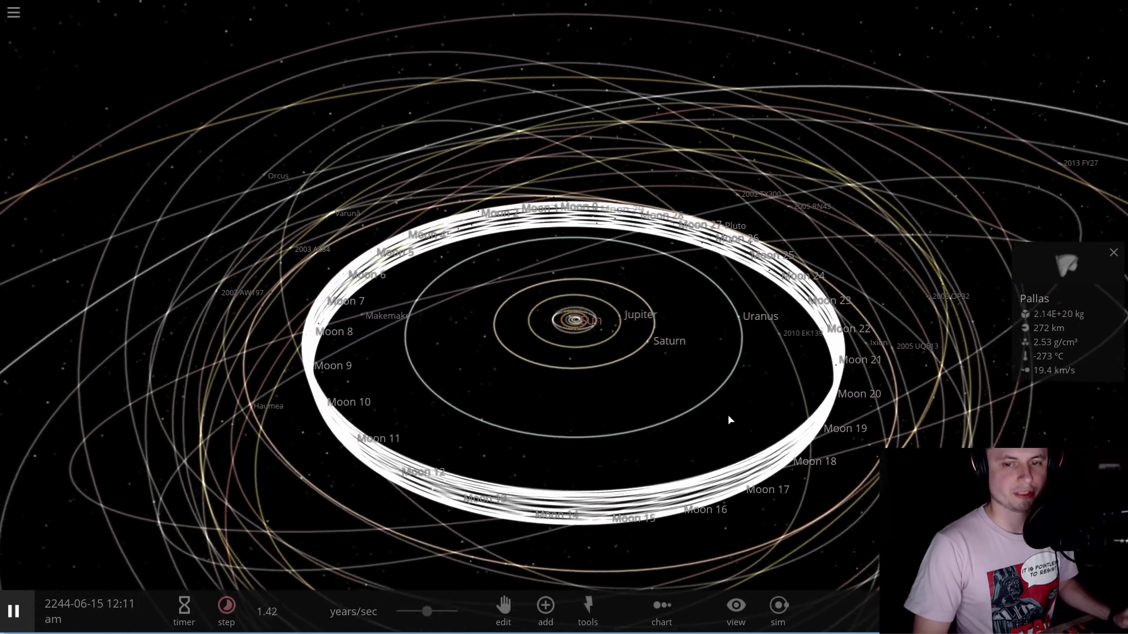
mouse_move(728, 418)
right_down()
mouse_move(750, 396)
mouse_move(748, 418)
right_up()
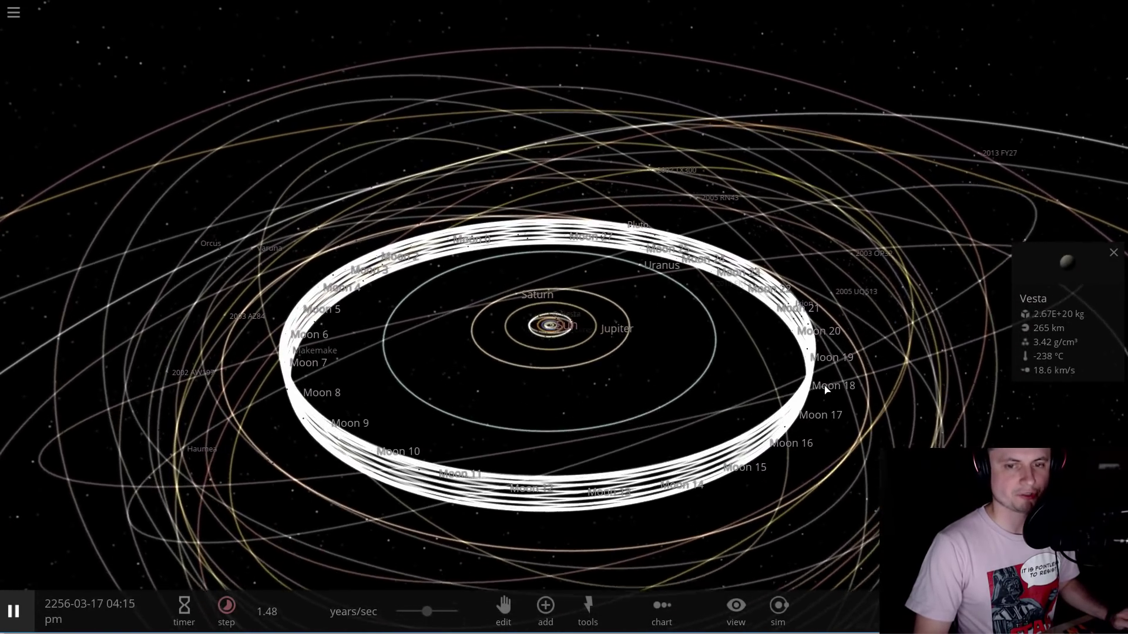
drag(831, 384, 786, 265)
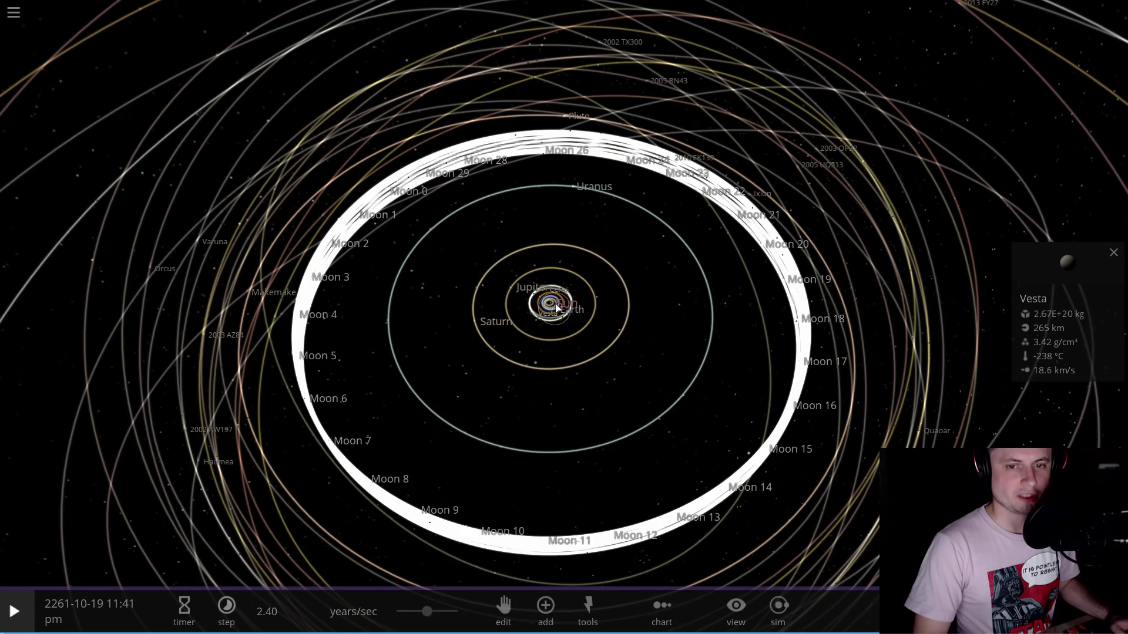
Step: Resume the paused simulation and watch the ring and the outer dwarf planets' orbits evolve from farther out
key(space)
drag(581, 365, 609, 426)
scroll(609, 425, down, 2)
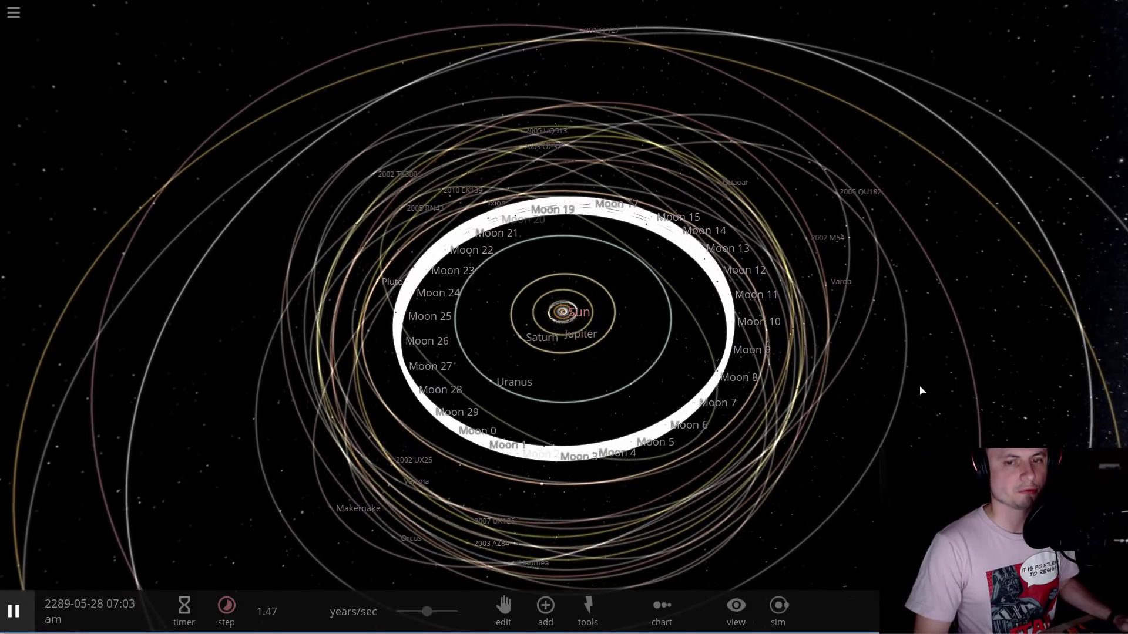
drag(919, 386, 946, 370)
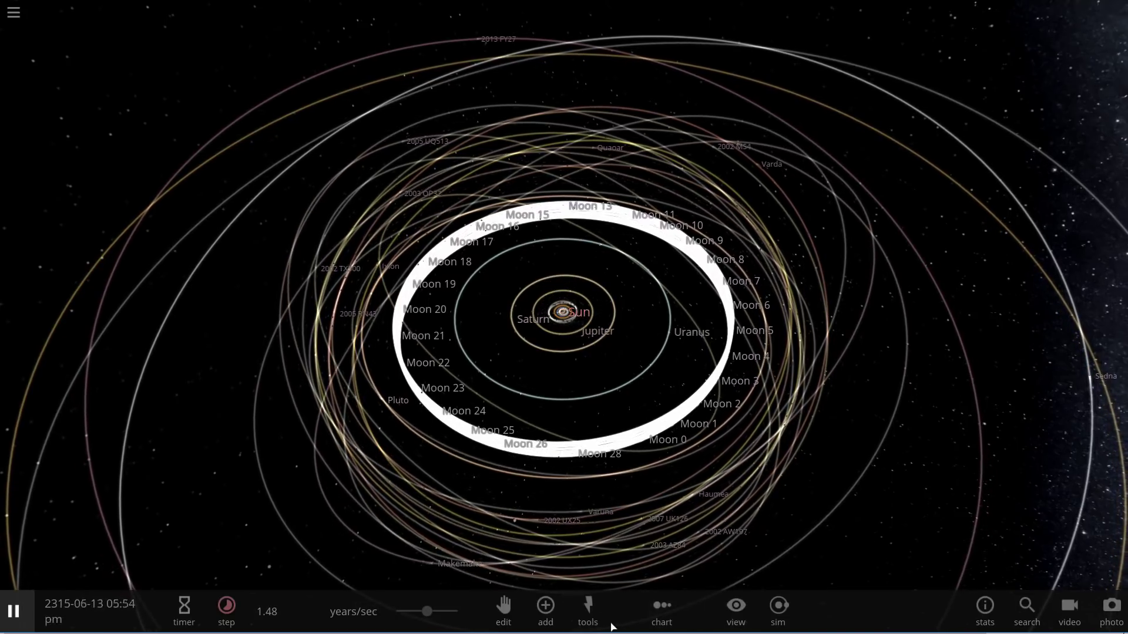
Step: Blow up the Sun using the Explode tool with automatic energy
mouse_move(587, 608)
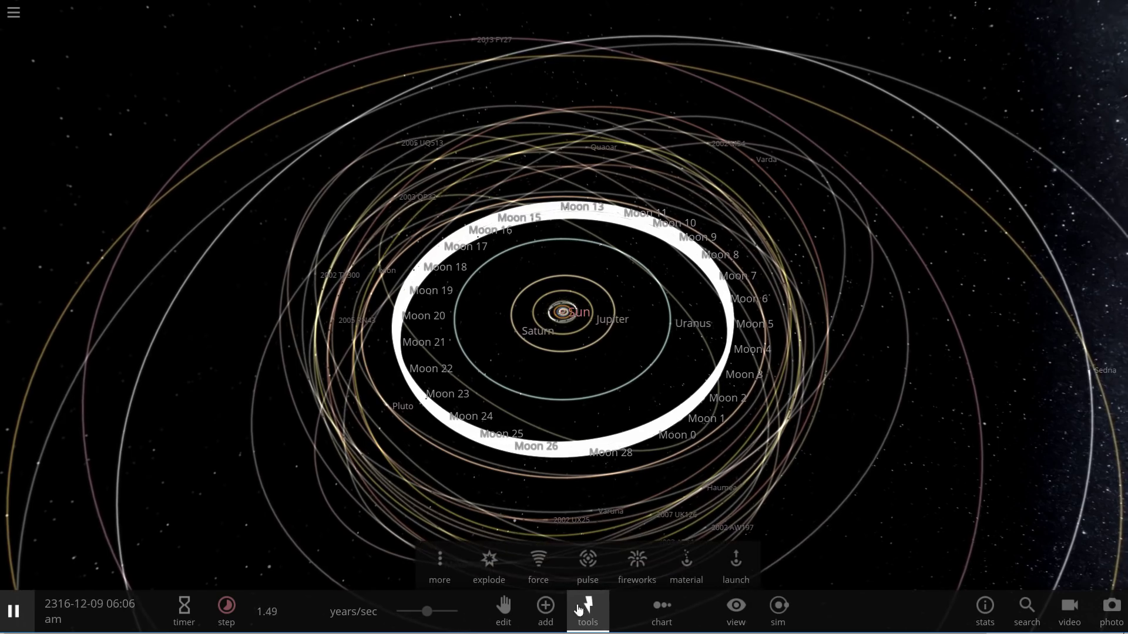
click(489, 561)
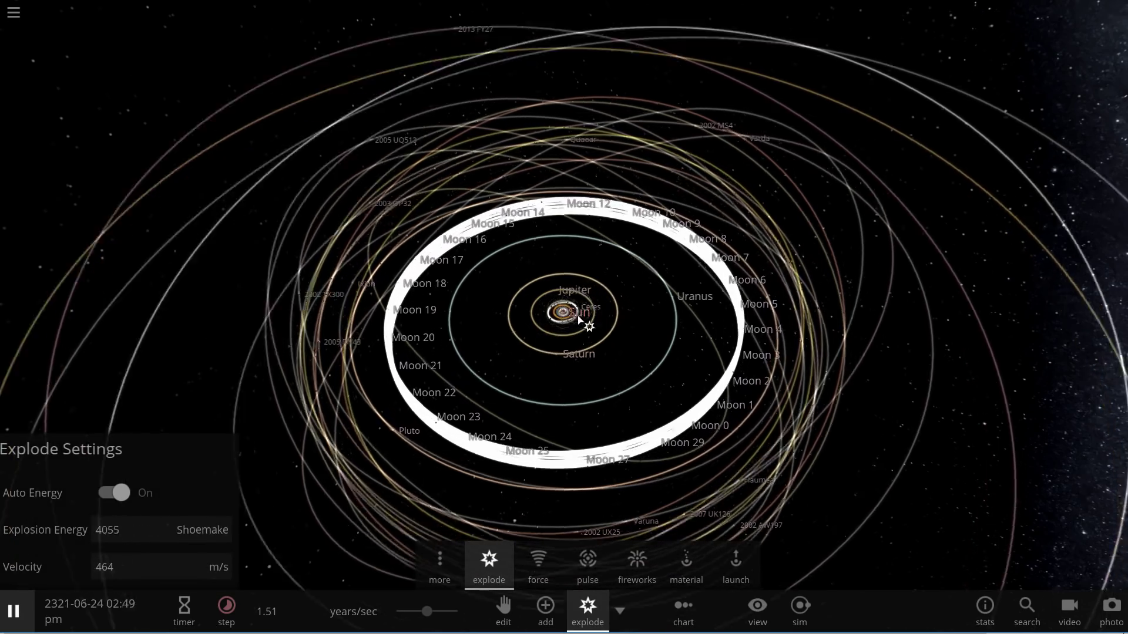
scroll(564, 314, up, 5)
scroll(568, 318, up, 3)
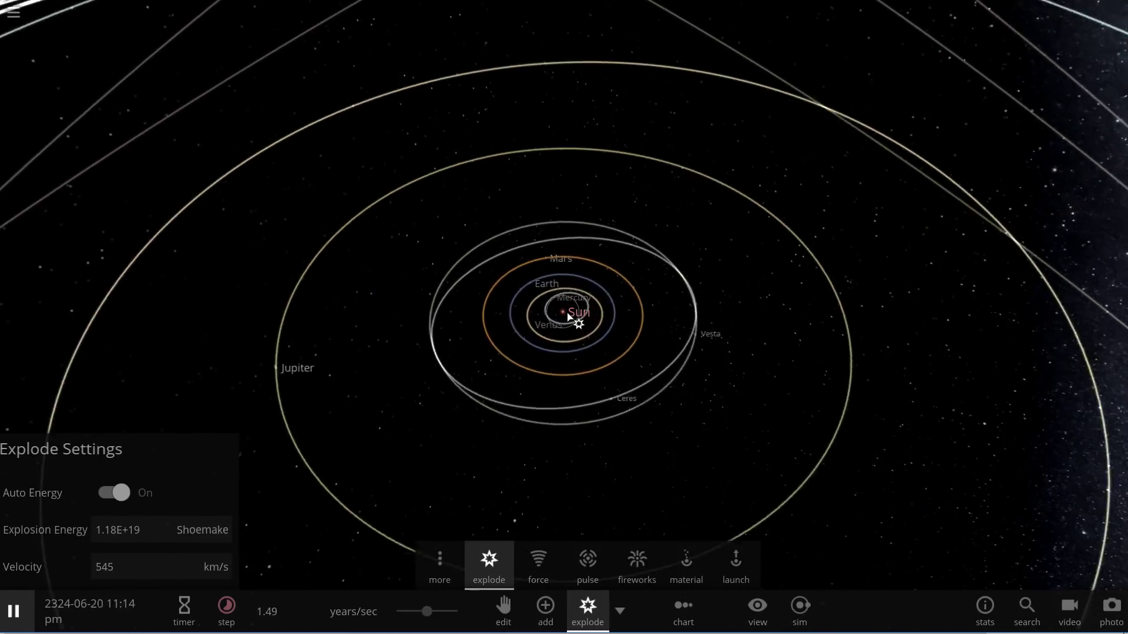
click(568, 317)
Step: Leave the Explode tool and examine the planets and ring bodies after the Sun's explosion from farther out and at a lower angle
scroll(569, 323, down, 10)
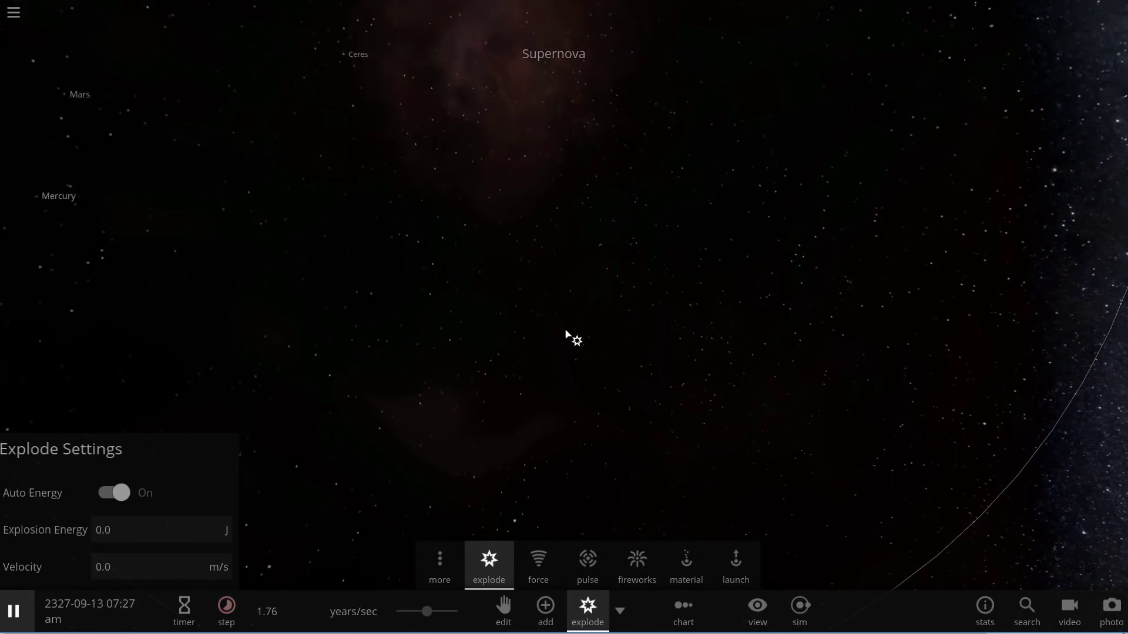
key(Escape)
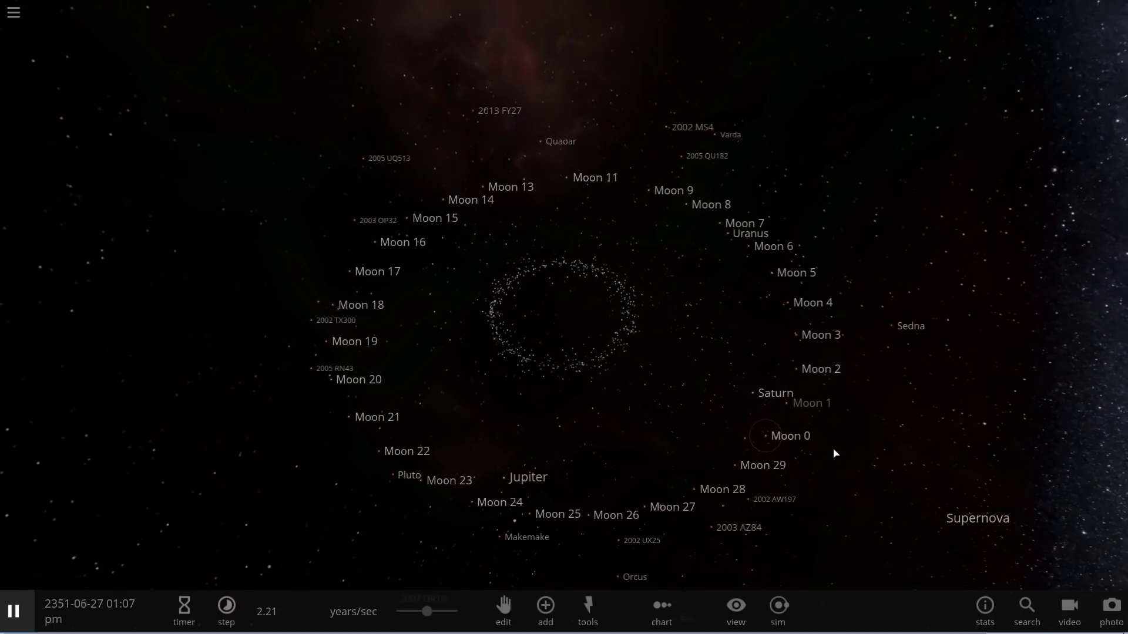
right_drag(787, 419, 699, 344)
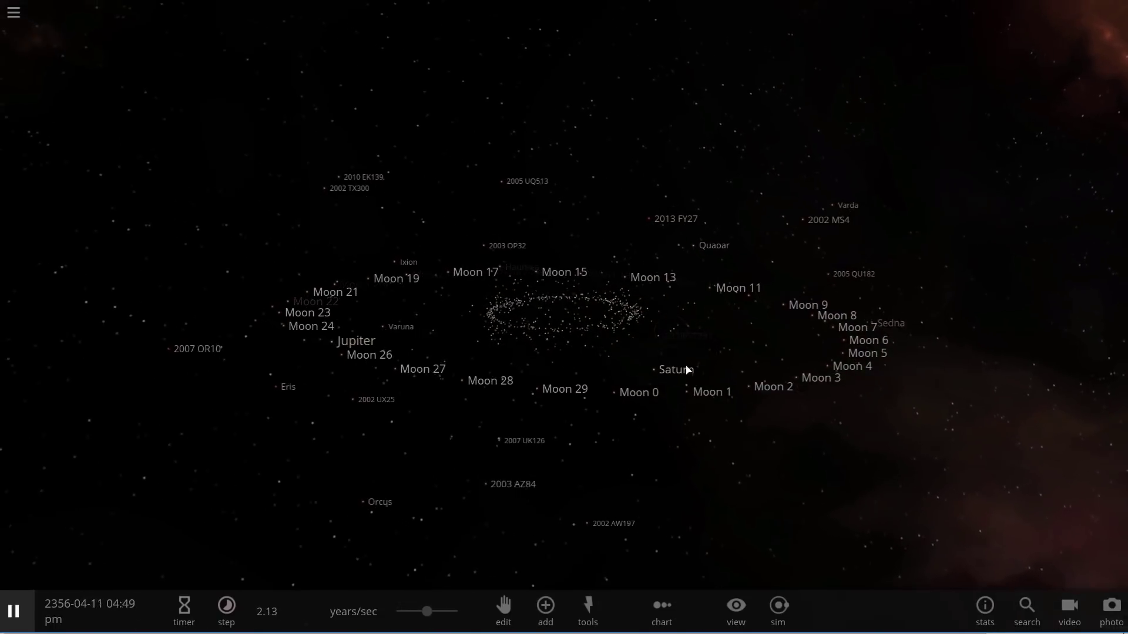